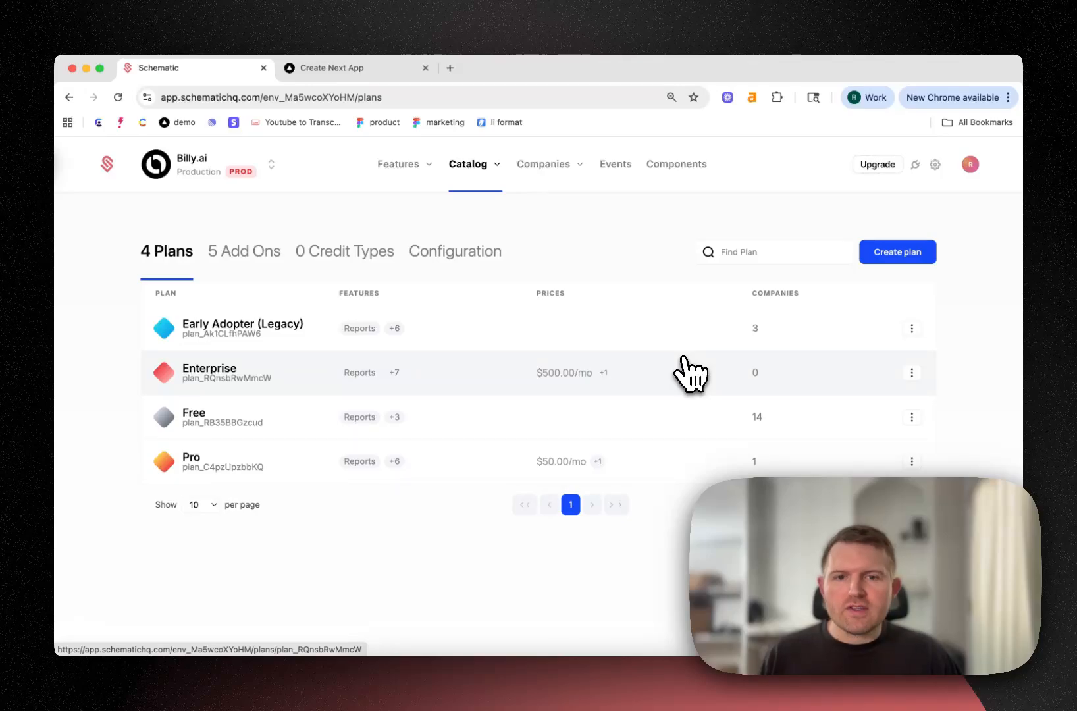
Open the Pro plan and review its entitlements
click(685, 454)
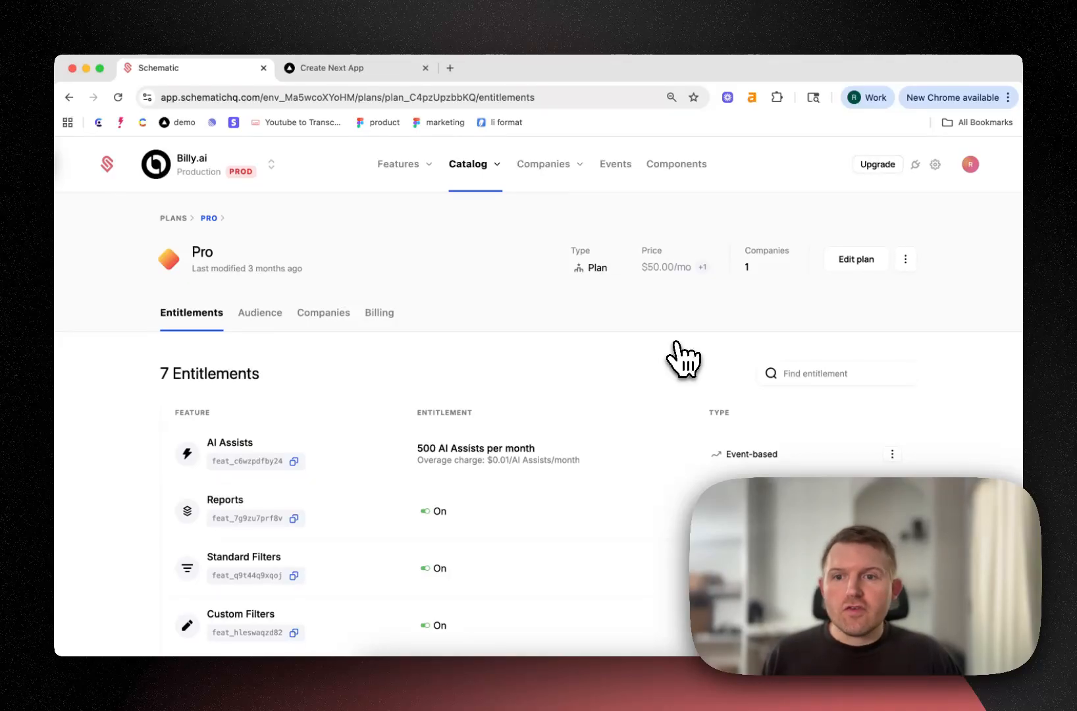
scroll(674, 352, down, 3)
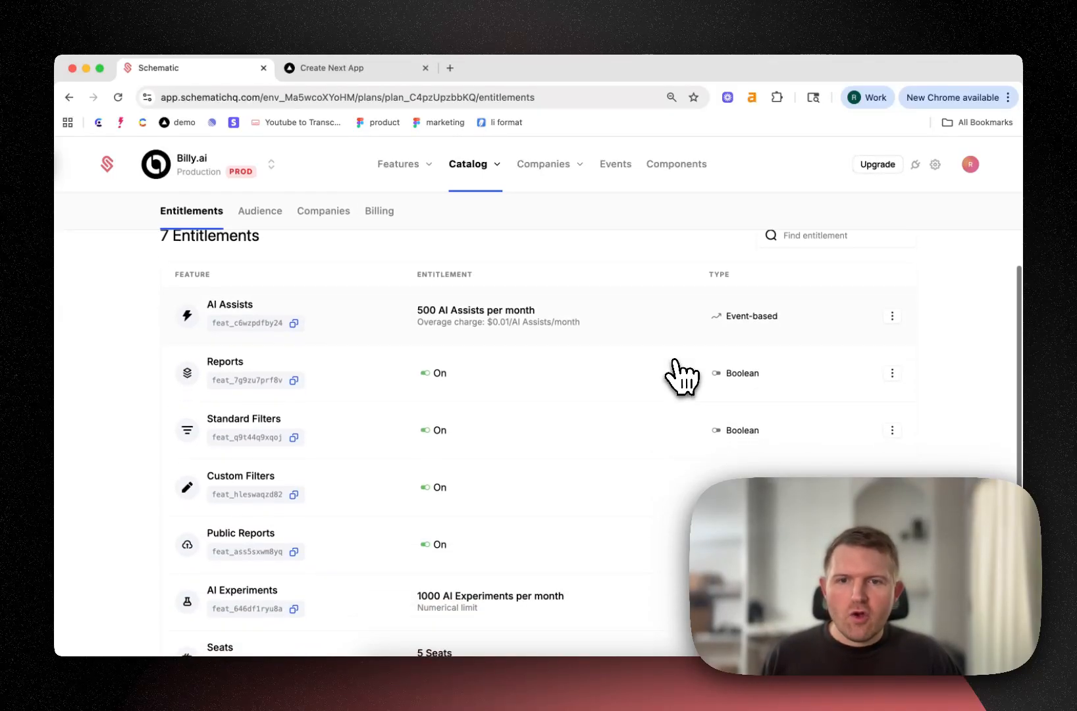
scroll(681, 377, down, 1)
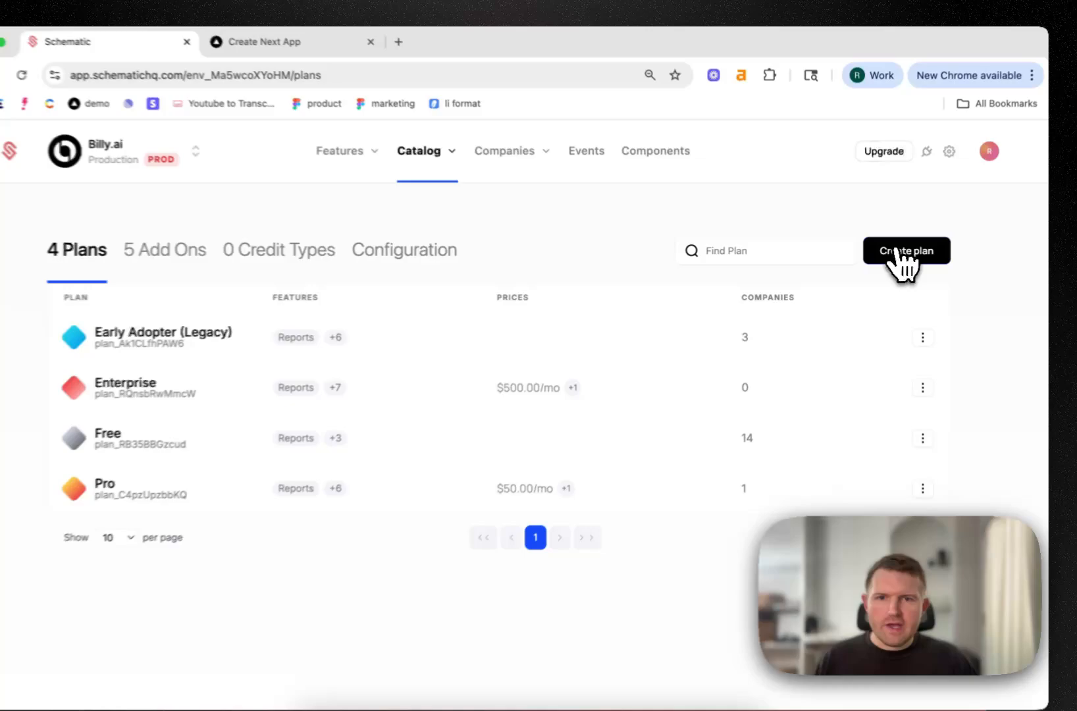
Start a new plan named "Pro (Credits)" and continue to its pricing
click(902, 252)
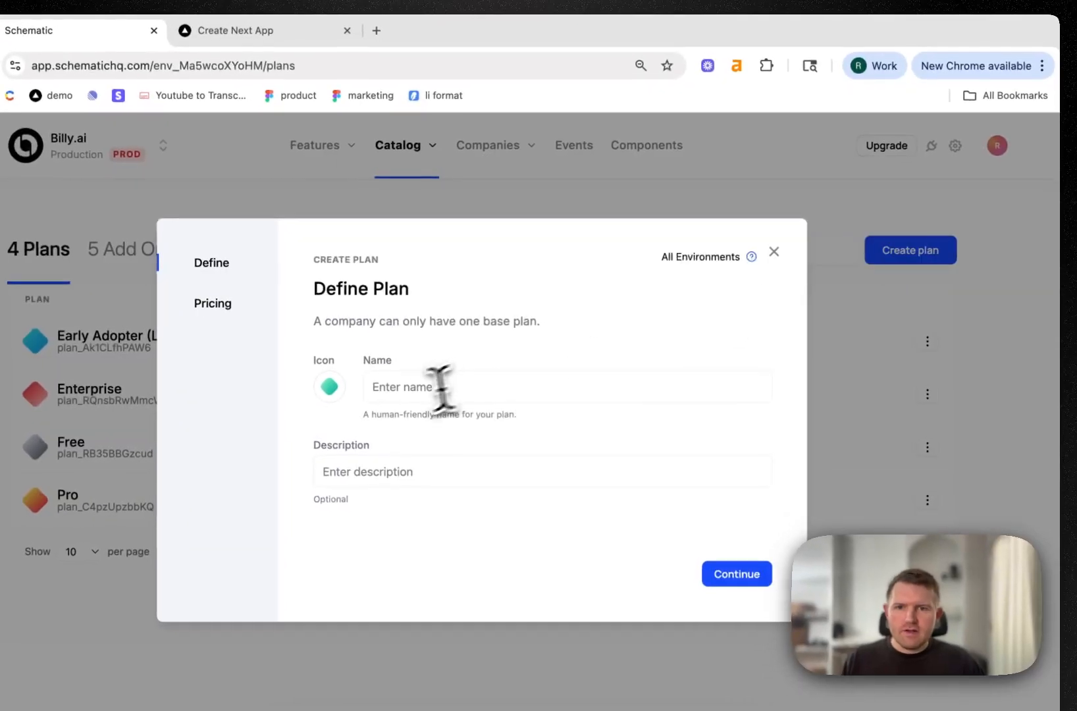
click(421, 385)
text(Pro (Cre)
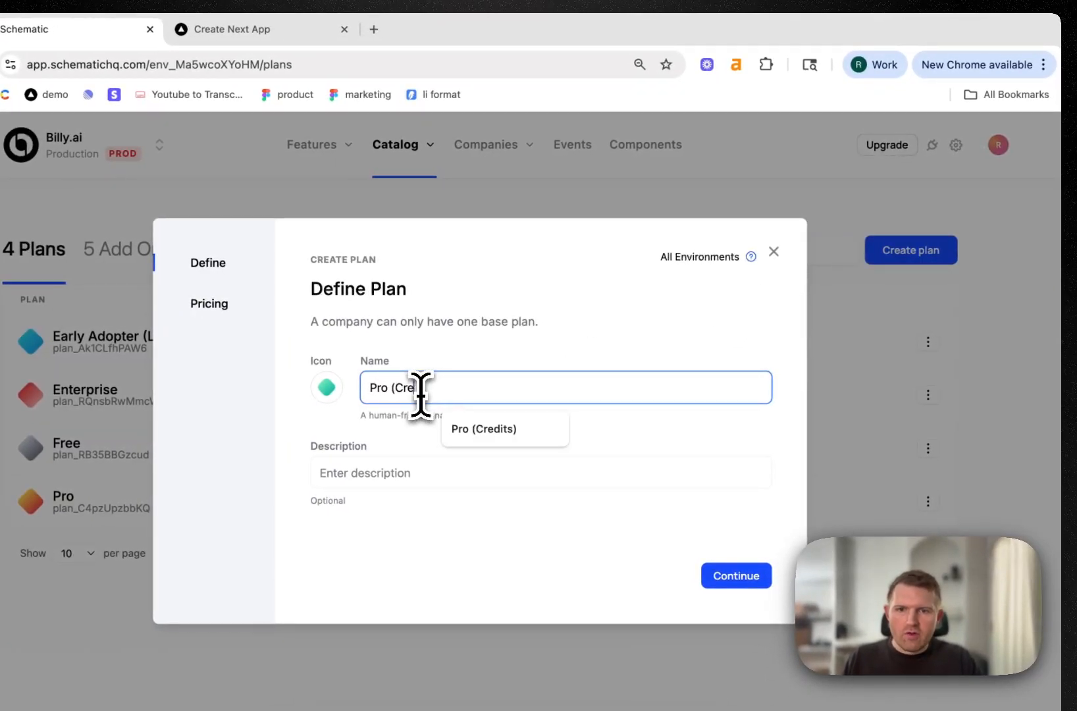
text(dits))
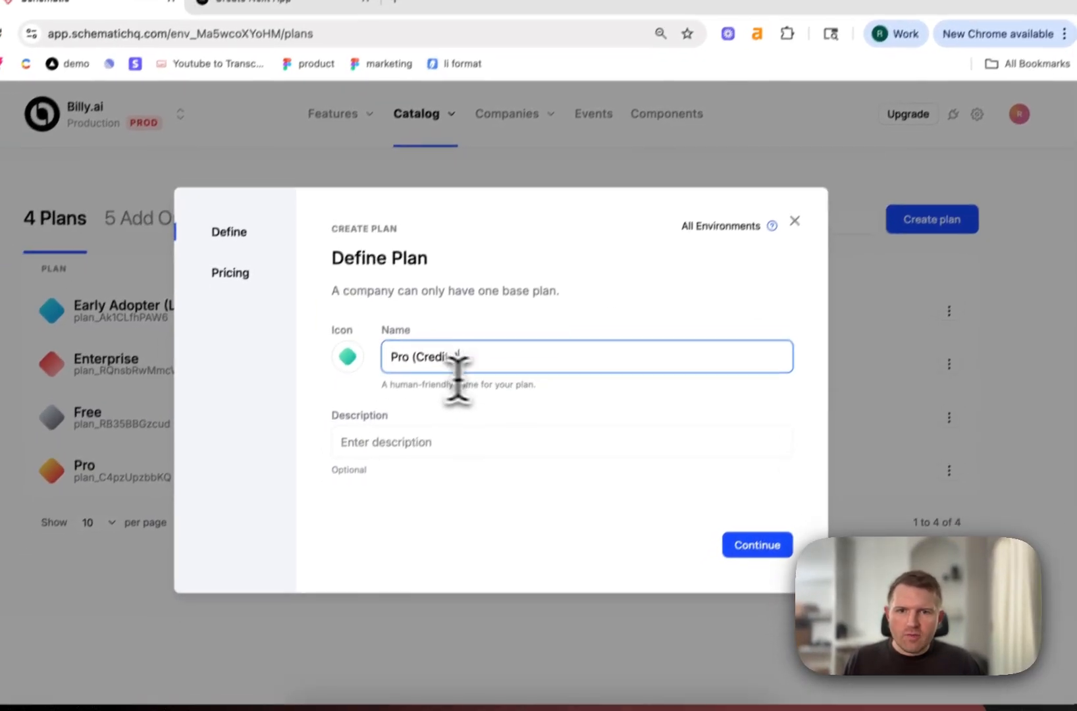
click(736, 575)
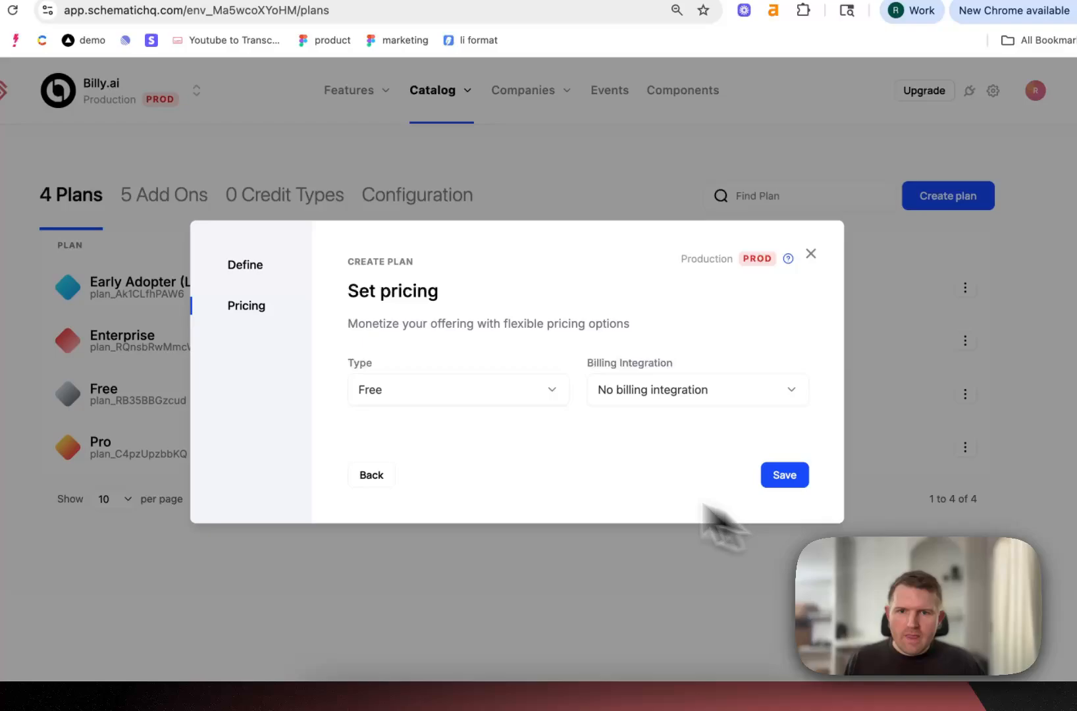
Make the new plan a paid plan with a monthly price of $50 and save it
click(419, 394)
click(411, 451)
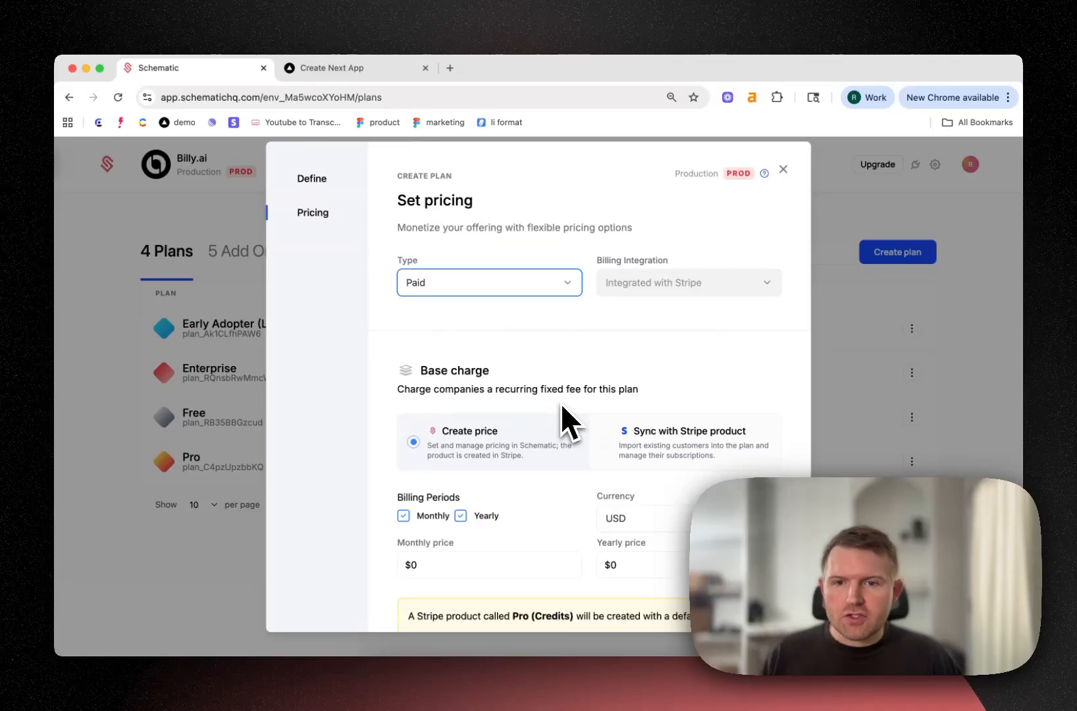
scroll(556, 434, down, 2)
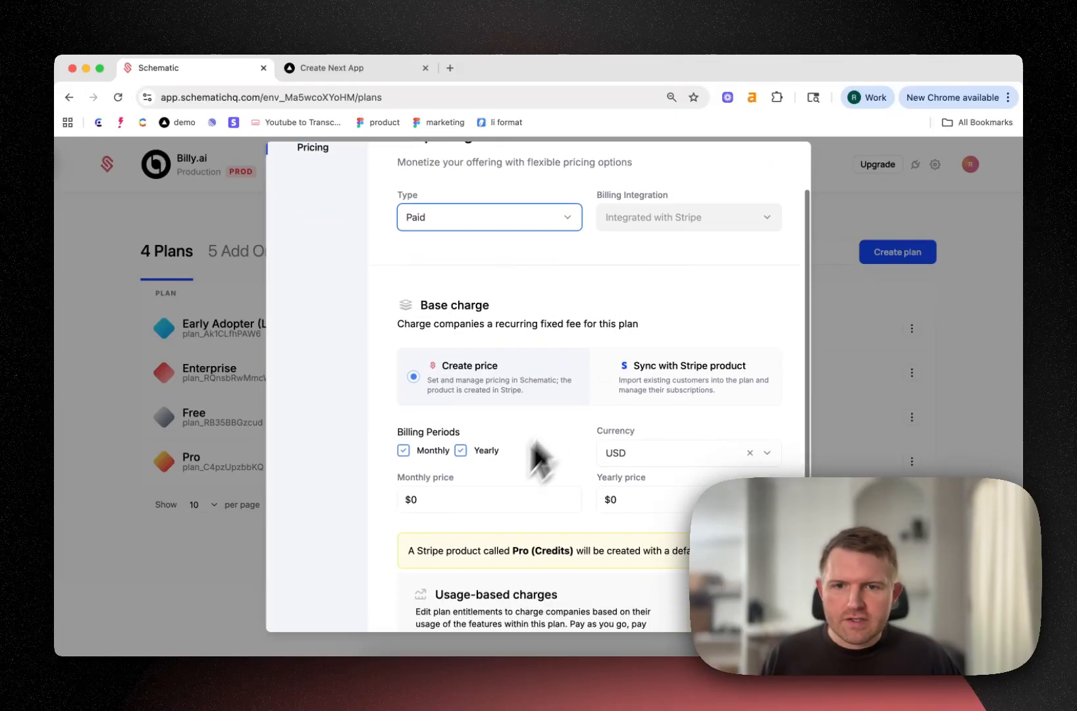
click(469, 502)
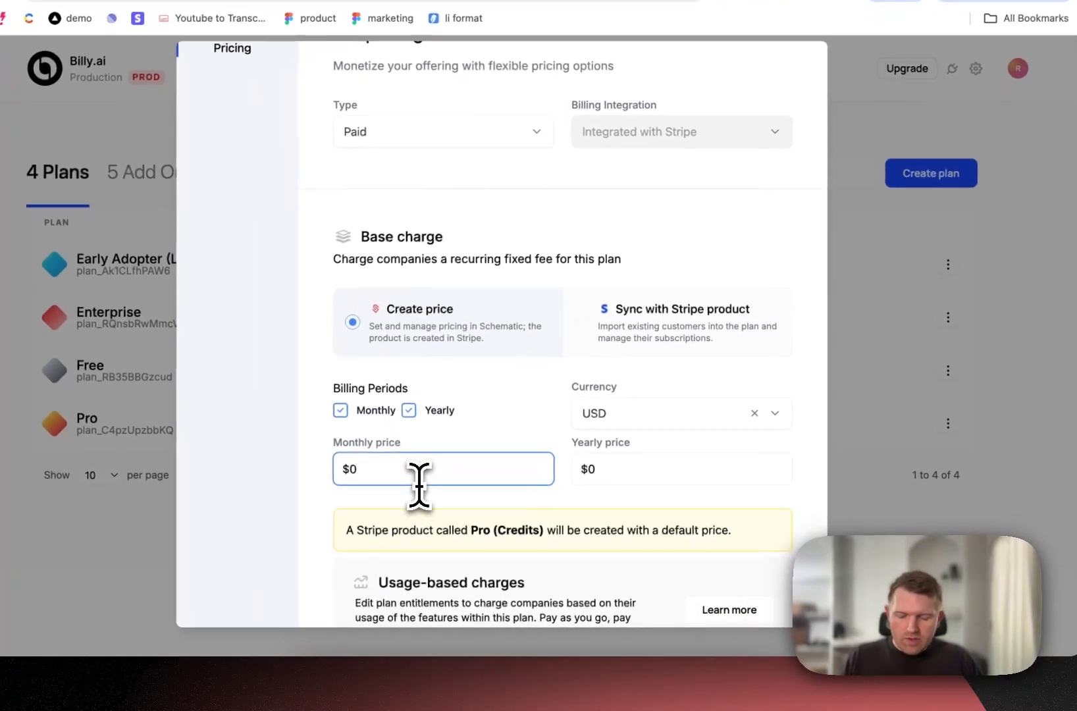
text(50)
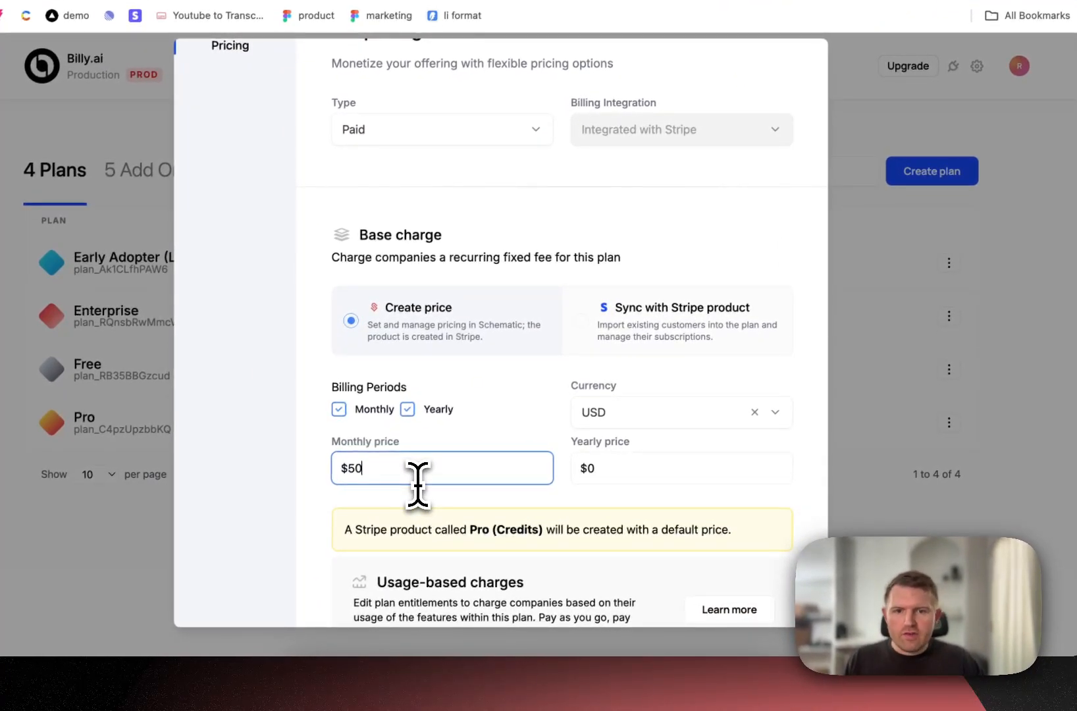
scroll(473, 455, down, 3)
click(768, 578)
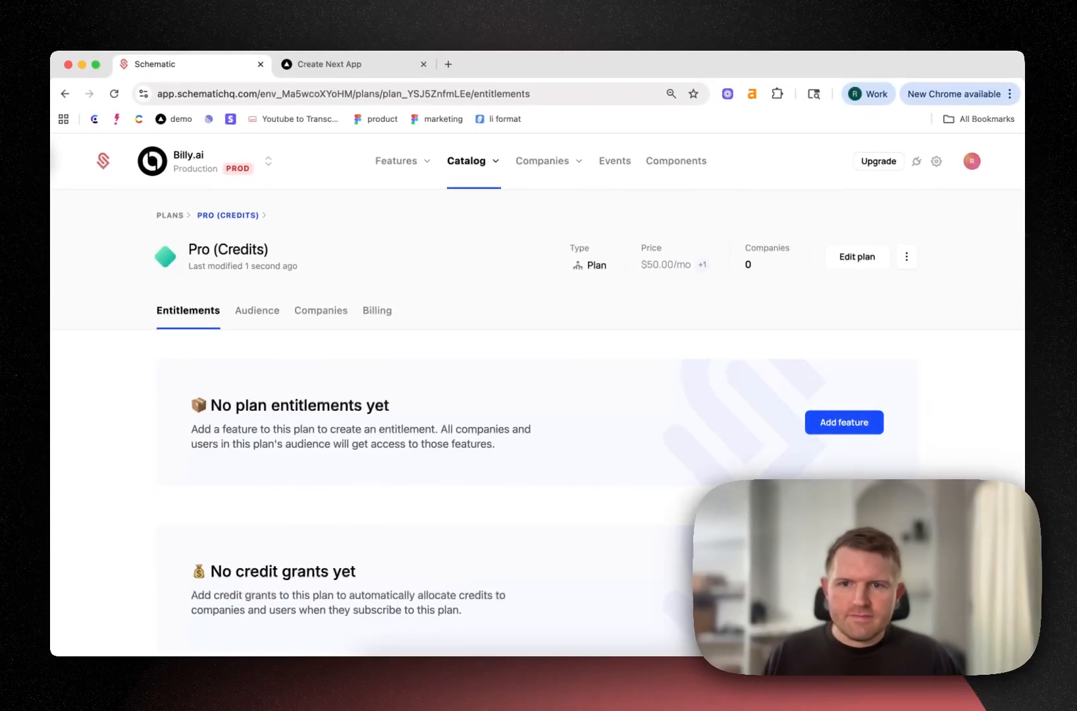
Start adding features to the Pro (Credits) plan, choosing Public Reports and Reports
scroll(784, 395, down, 2)
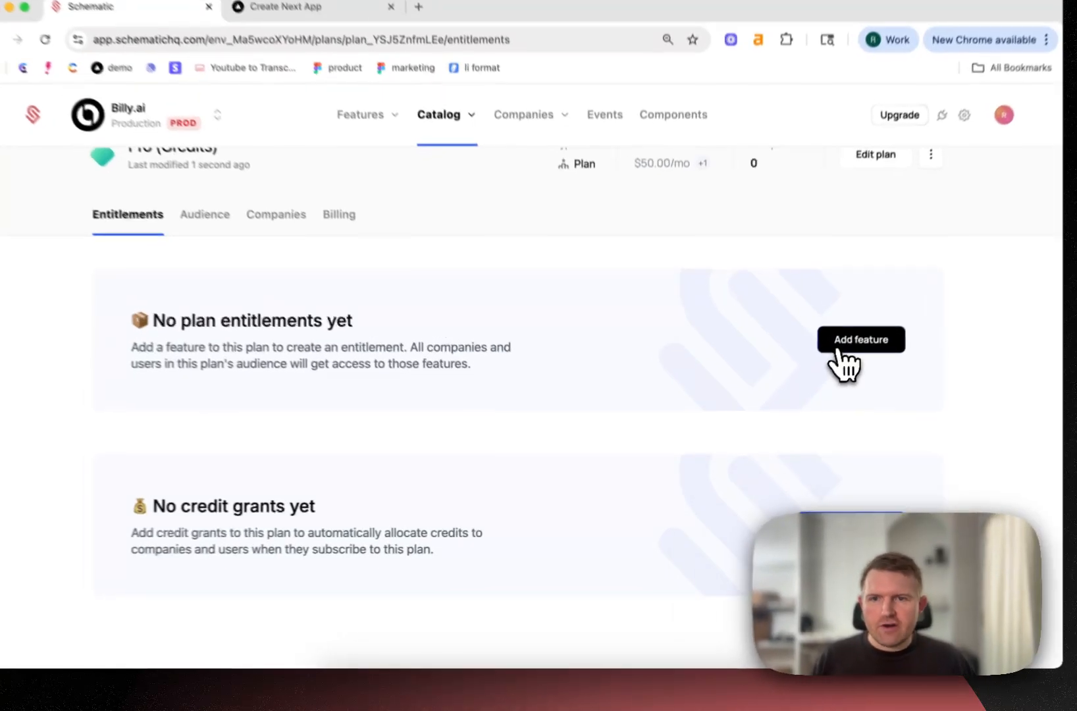
click(824, 375)
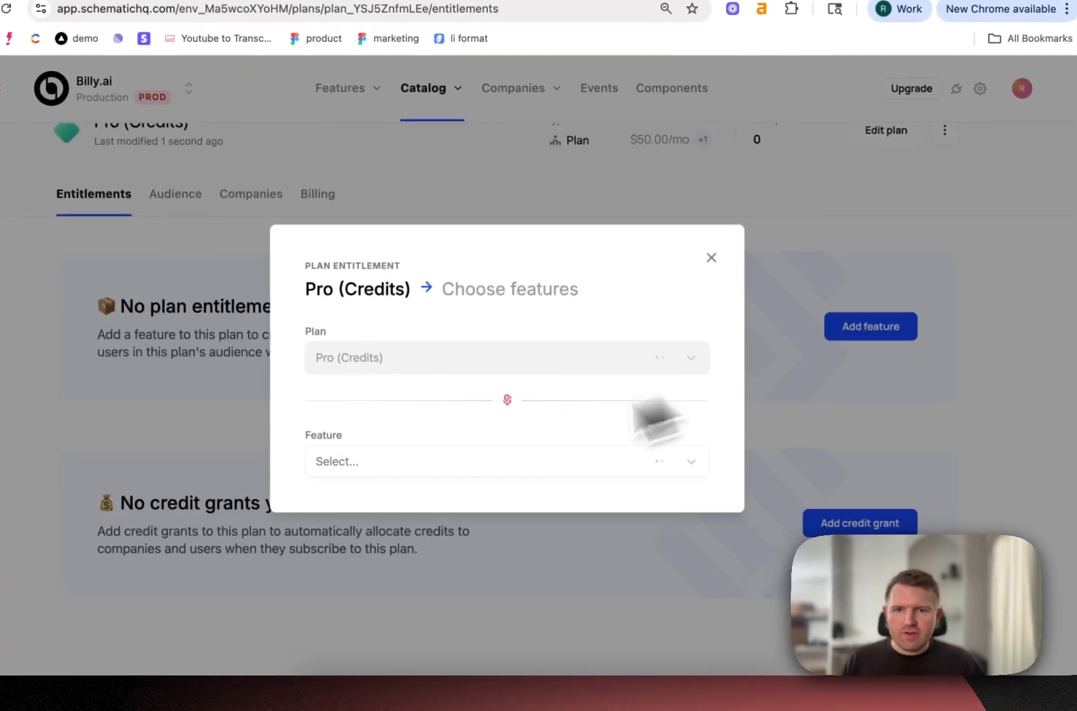
click(424, 461)
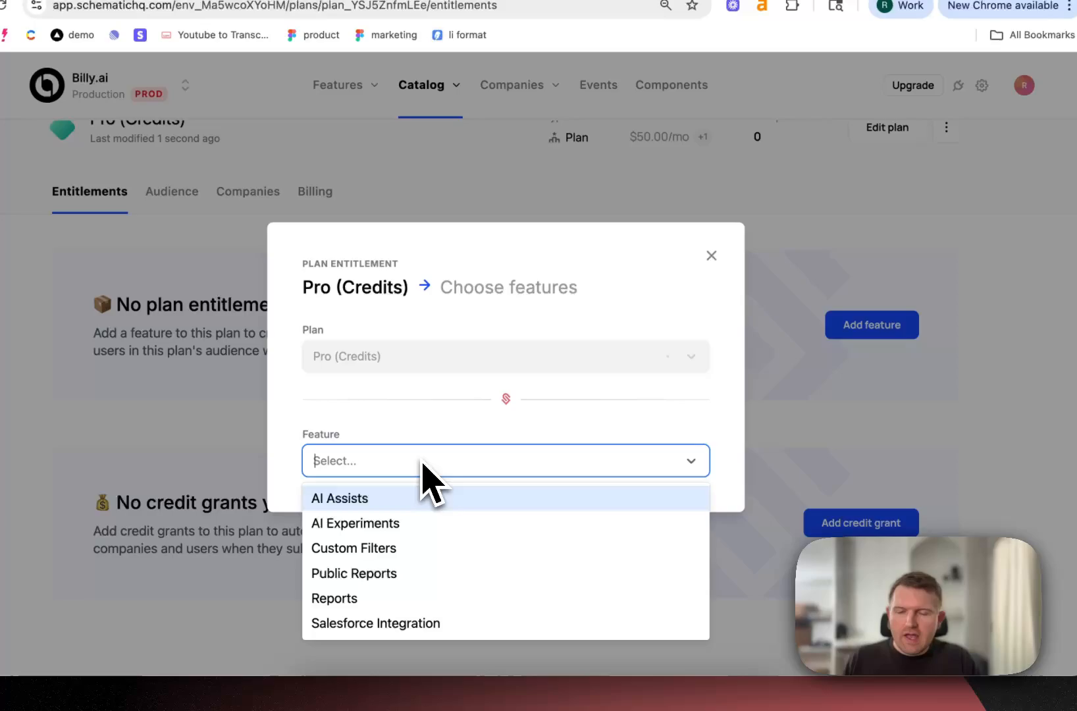
text(repor)
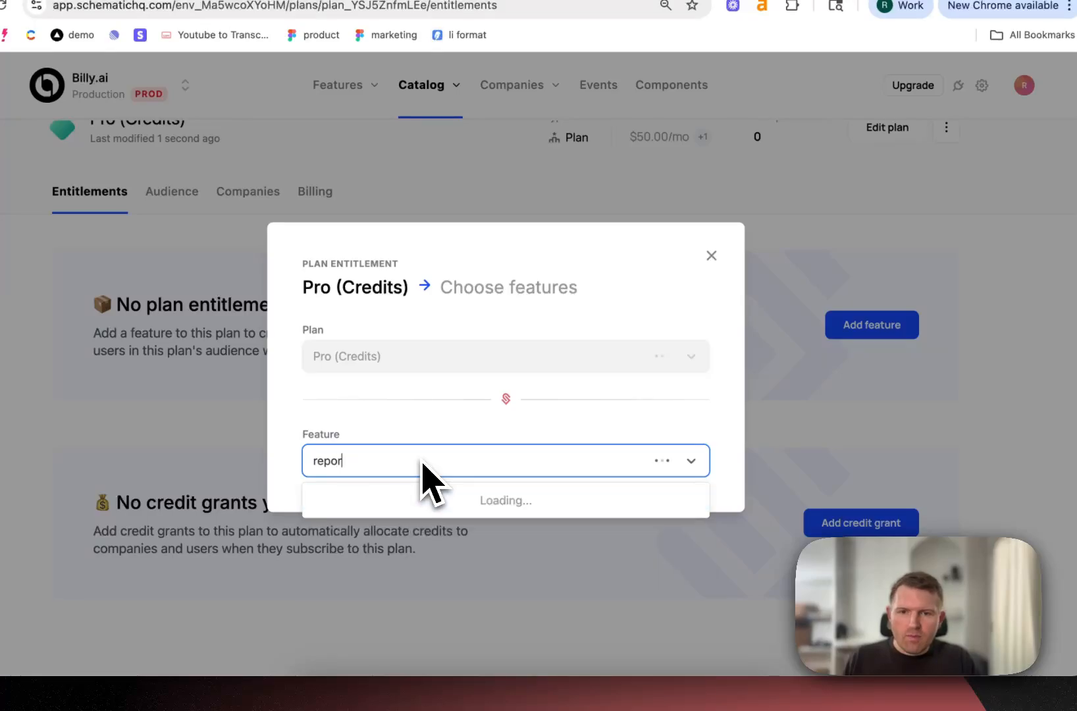
click(396, 499)
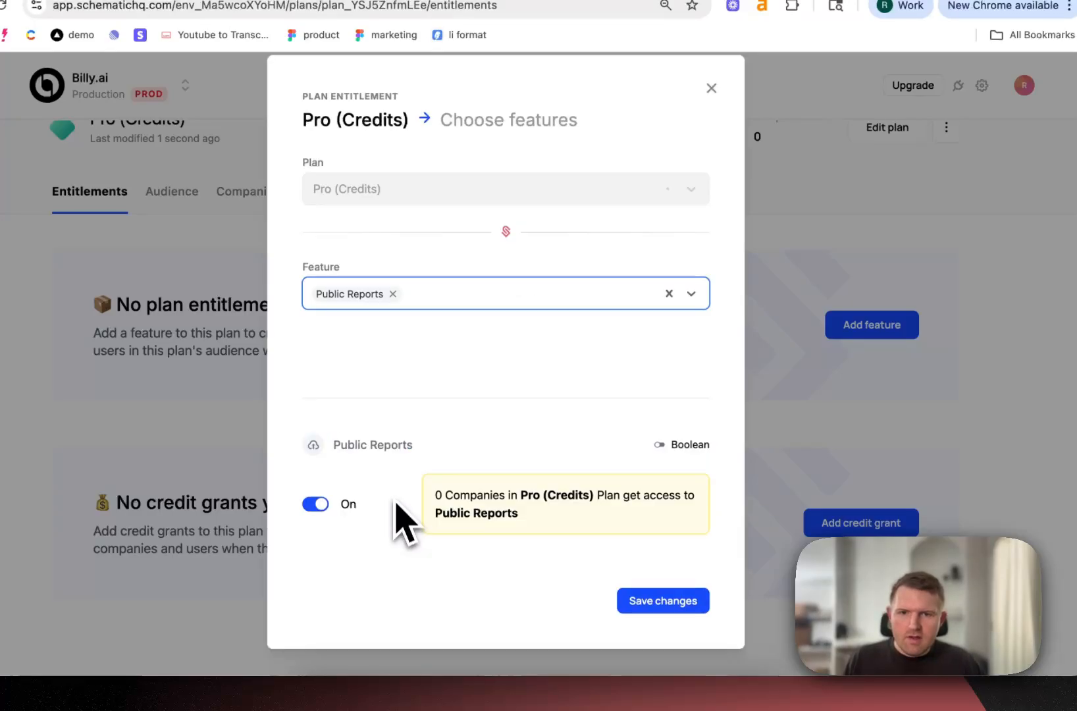
click(454, 303)
click(366, 435)
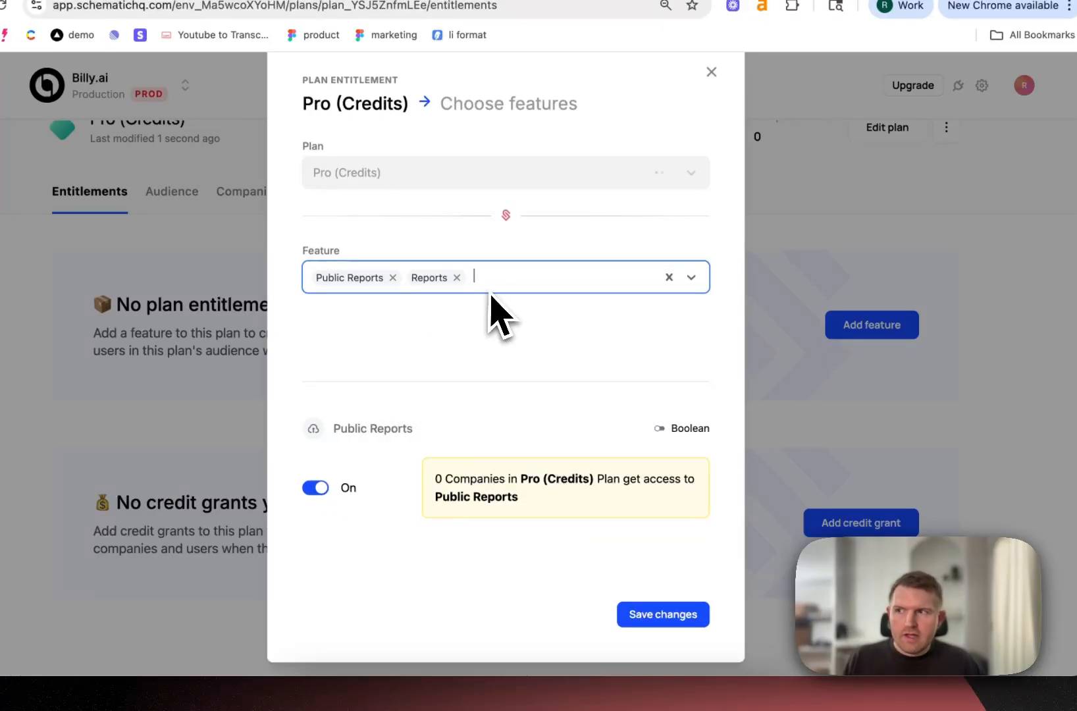
Include Standard Filters and Custom Filters in the feature selection and save the plan entitlements
text(stan)
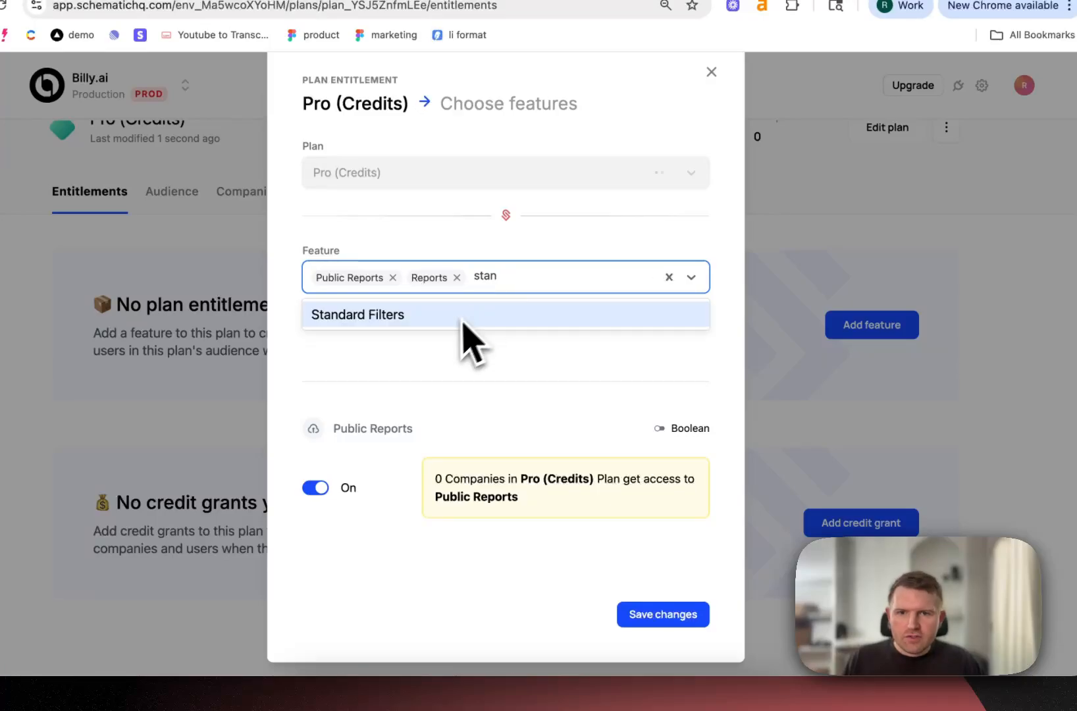
click(459, 316)
text(cust)
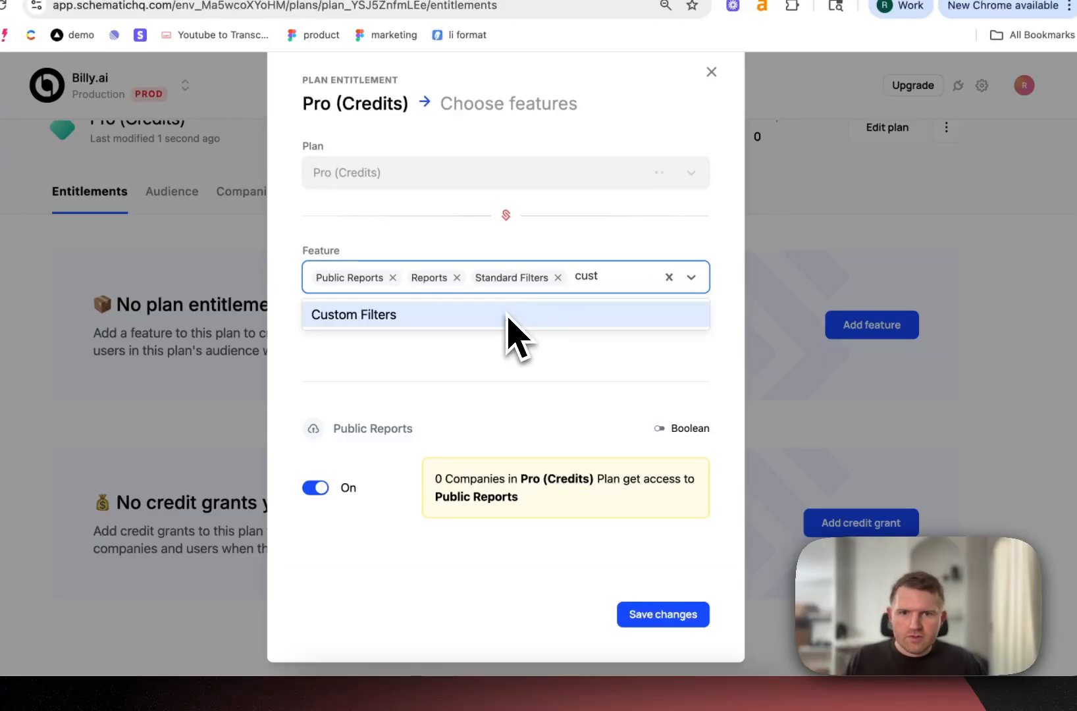
click(505, 316)
scroll(637, 454, down, 3)
click(663, 613)
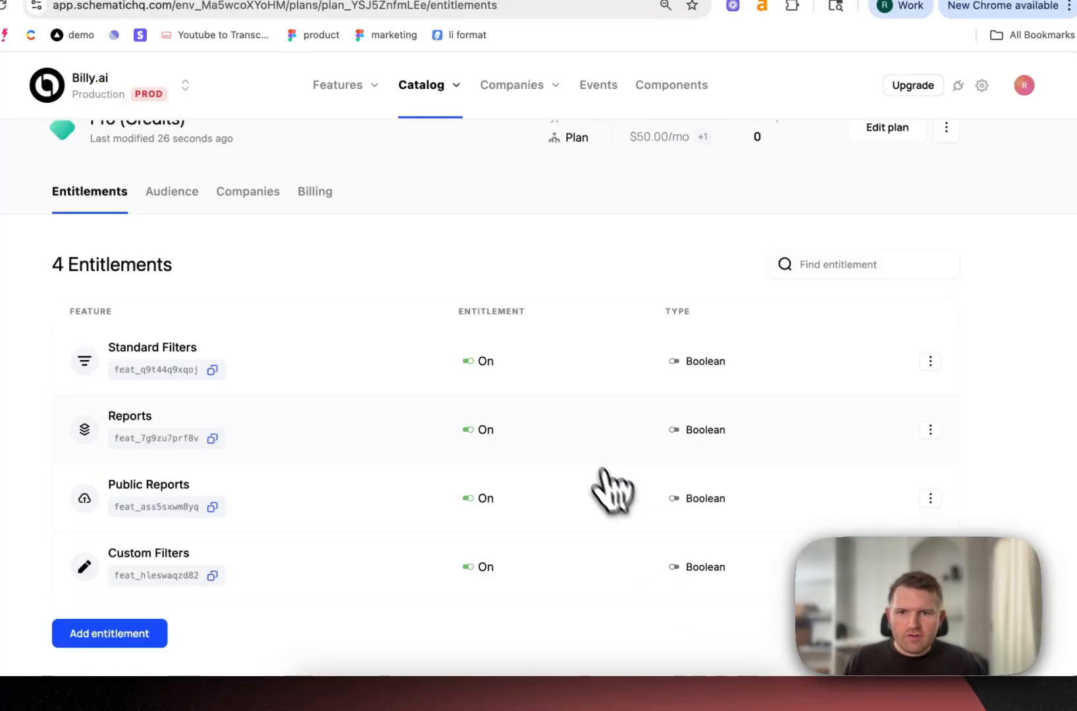
Add a Seats entitlement to the plan with its monetization type set to Overage
scroll(569, 414, down, 5)
click(129, 495)
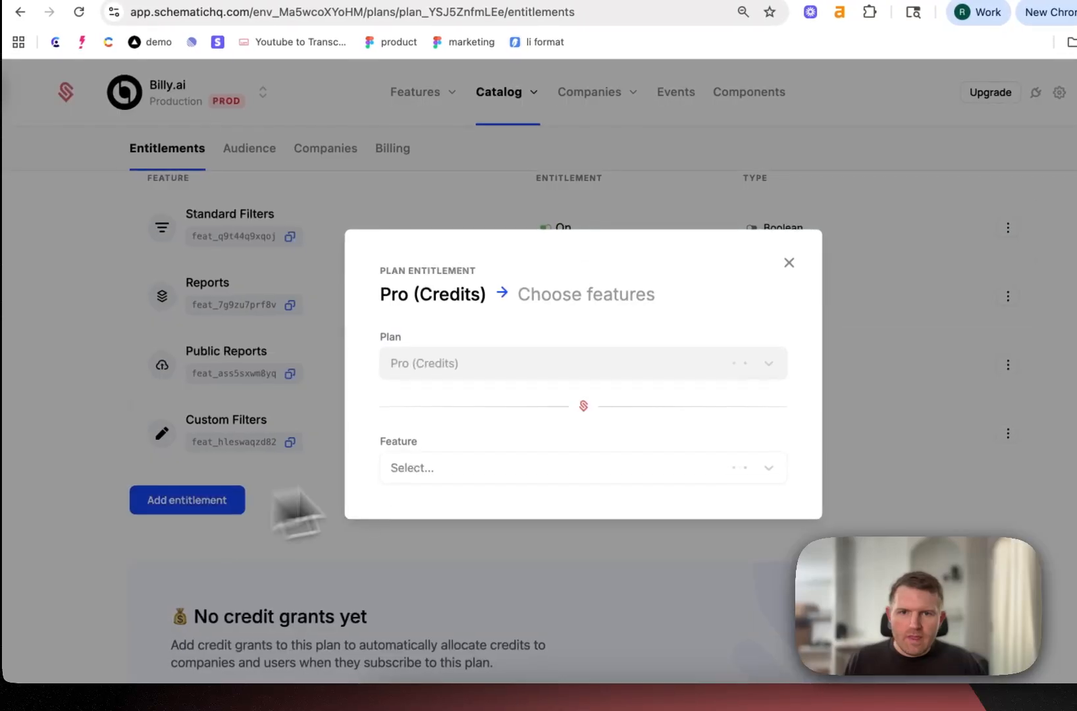
click(498, 469)
text(seat)
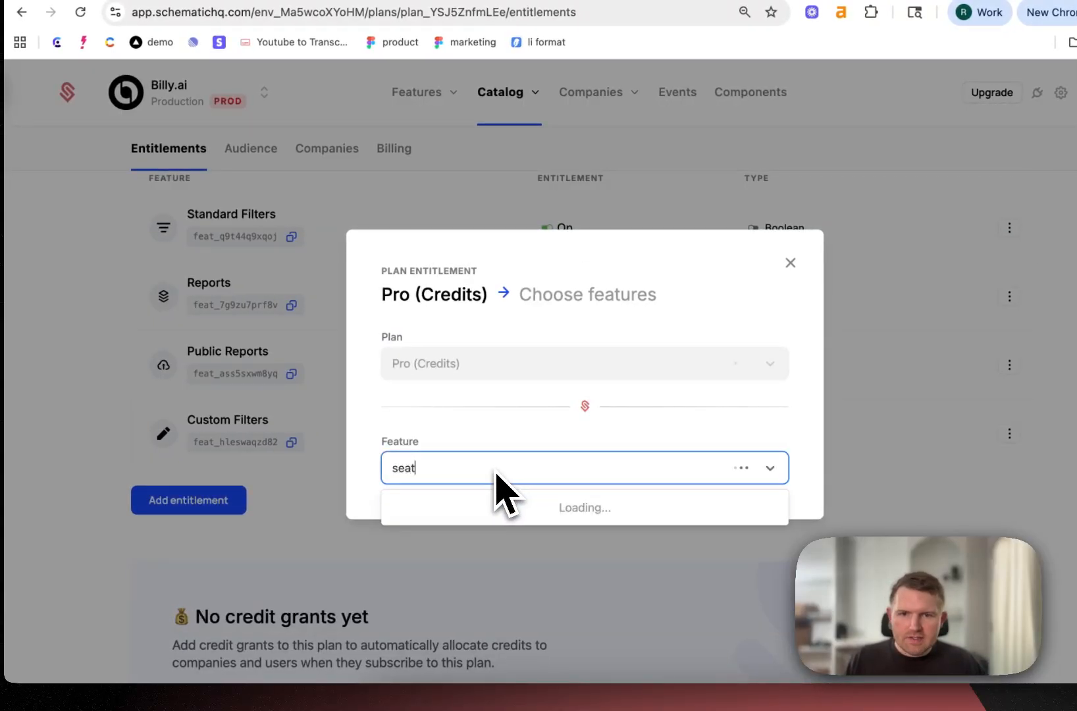
click(475, 506)
scroll(526, 408, down, 3)
click(490, 323)
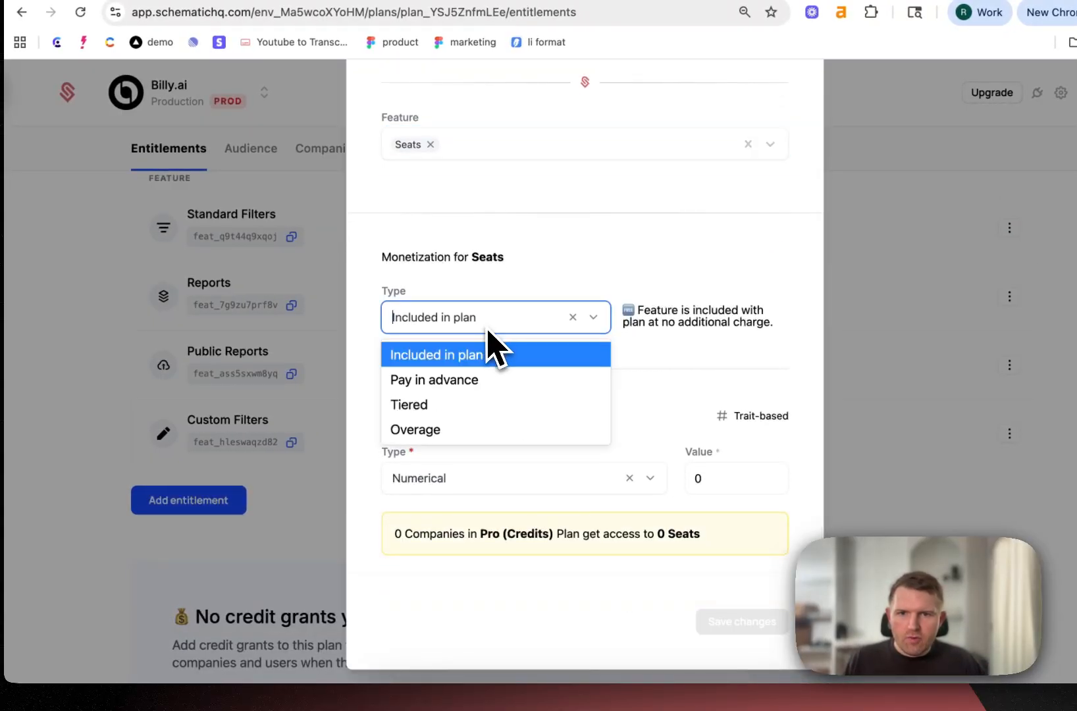
click(436, 430)
Set the Seats soft limit to 5 with overage fees of $10 monthly and $10 yearly per unit, and save
scroll(461, 447, down, 2)
click(471, 421)
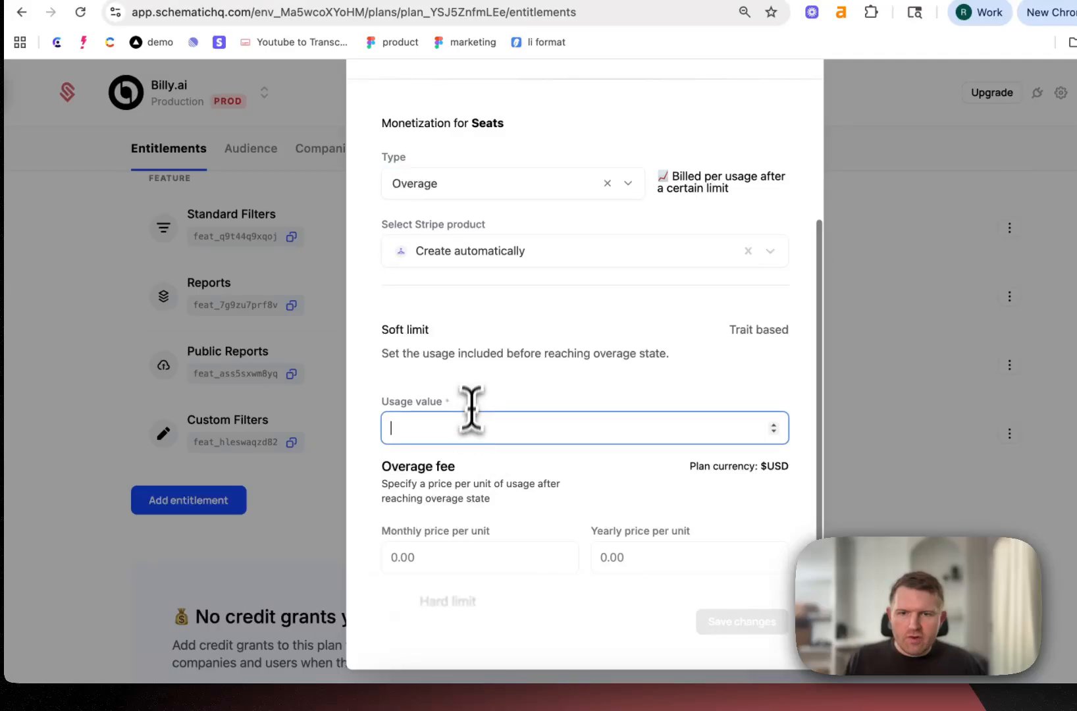
text(5)
scroll(467, 441, down, 2)
click(442, 463)
text(10)
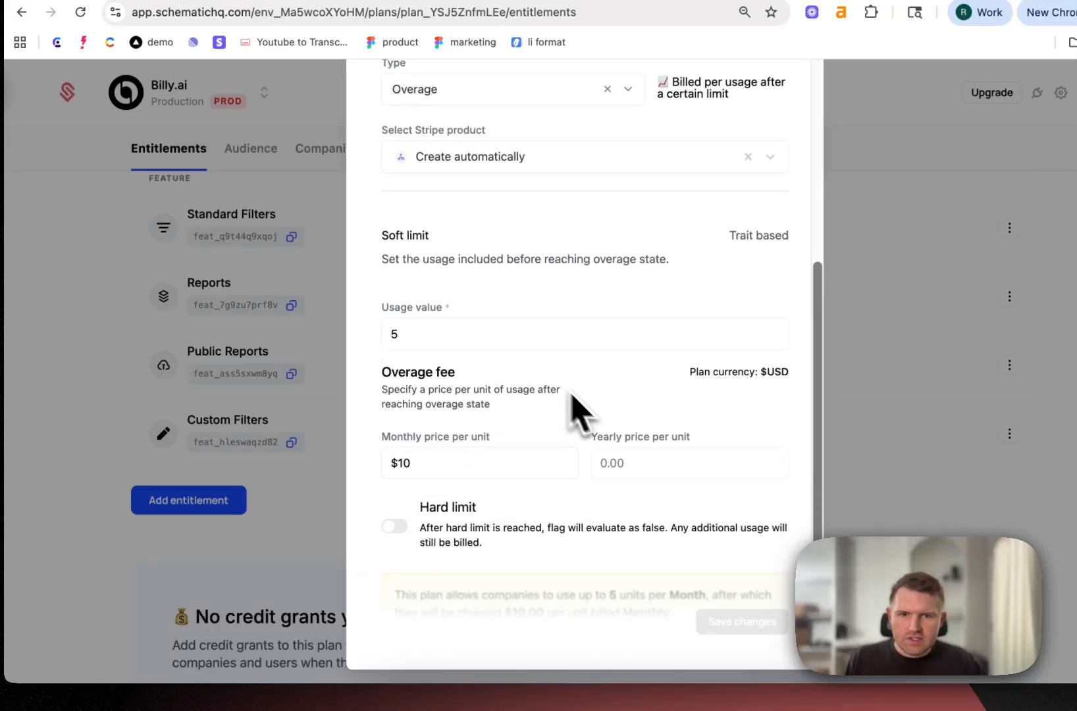
click(644, 463)
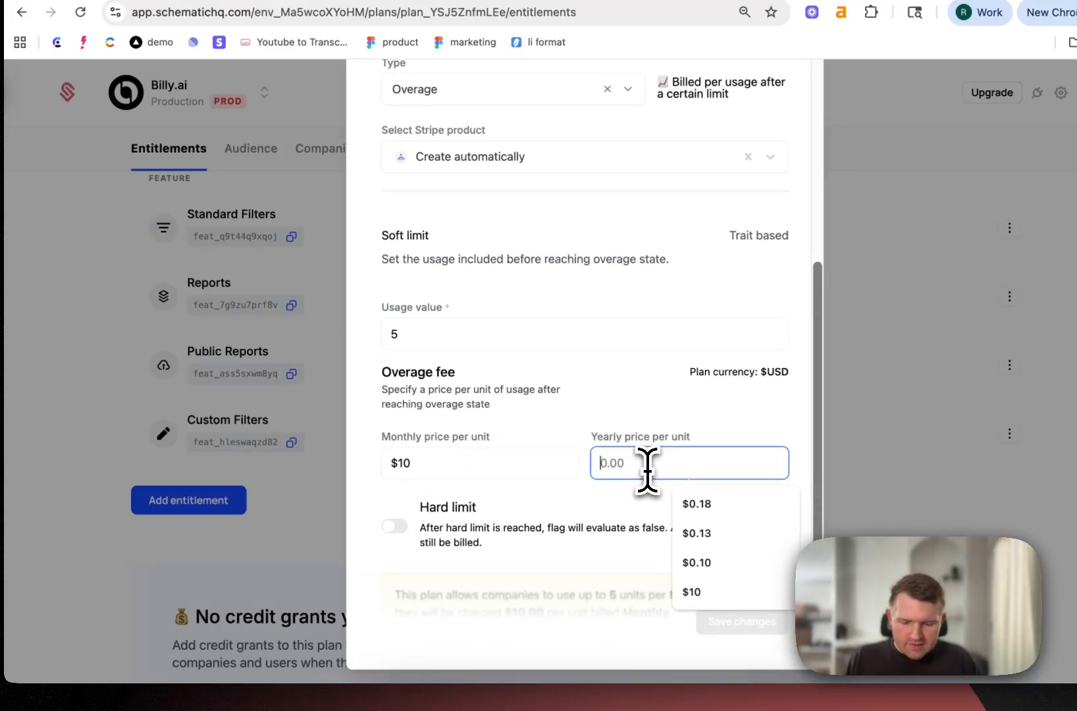
text(10)
click(744, 622)
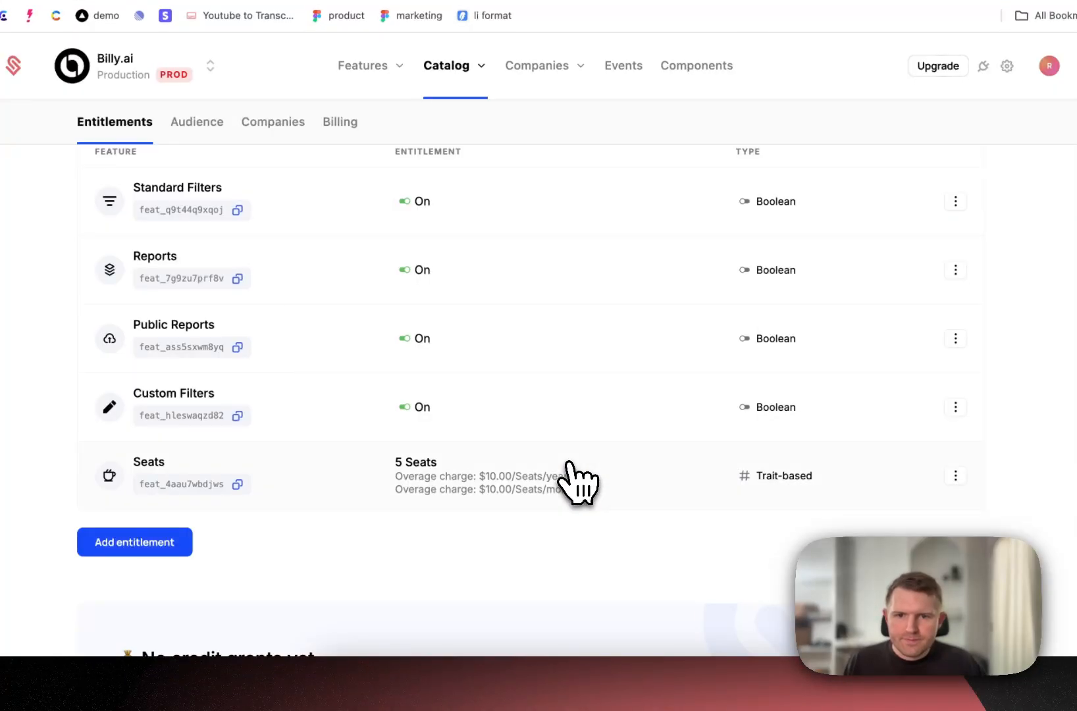
Look over the plan's entitlements and go to the catalog's credit types
scroll(443, 563, down, 3)
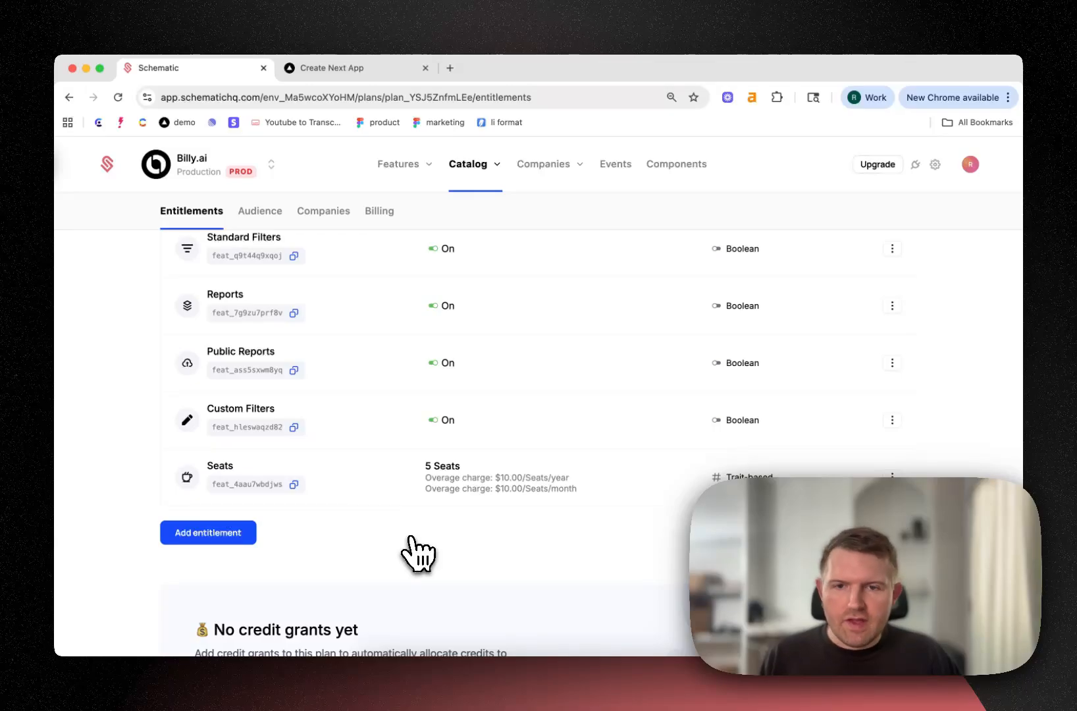
scroll(418, 553, up, 5)
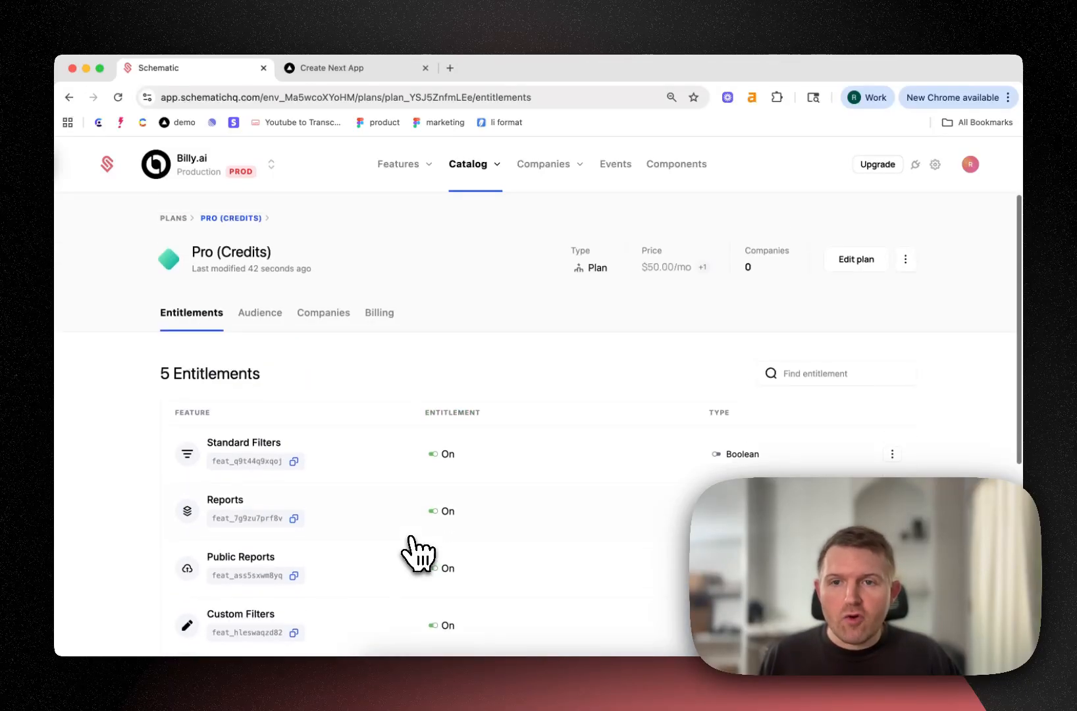
click(468, 165)
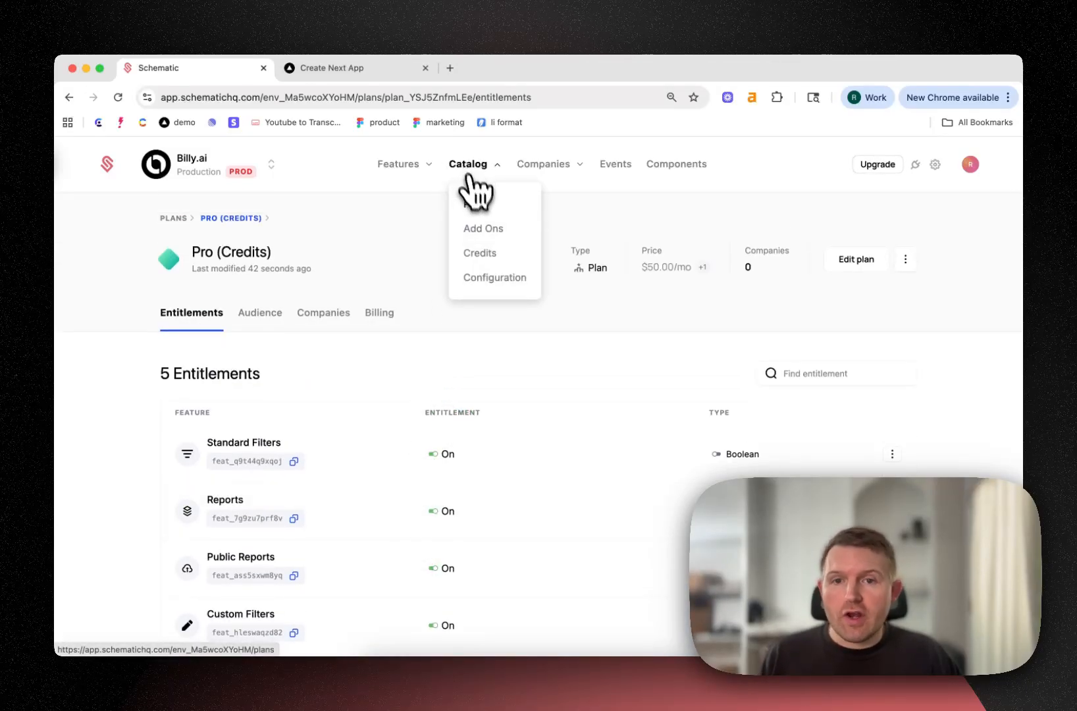
click(490, 258)
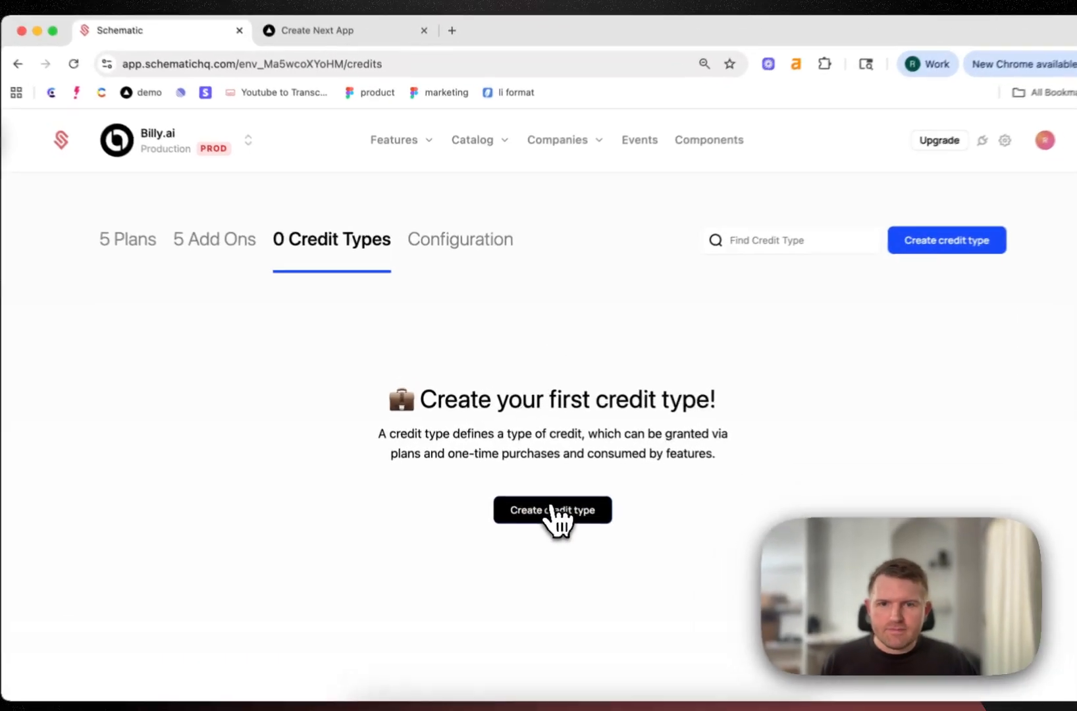
Start a new credit type named AI Tokens with the description "AI Tokens to power AI Features"
click(543, 488)
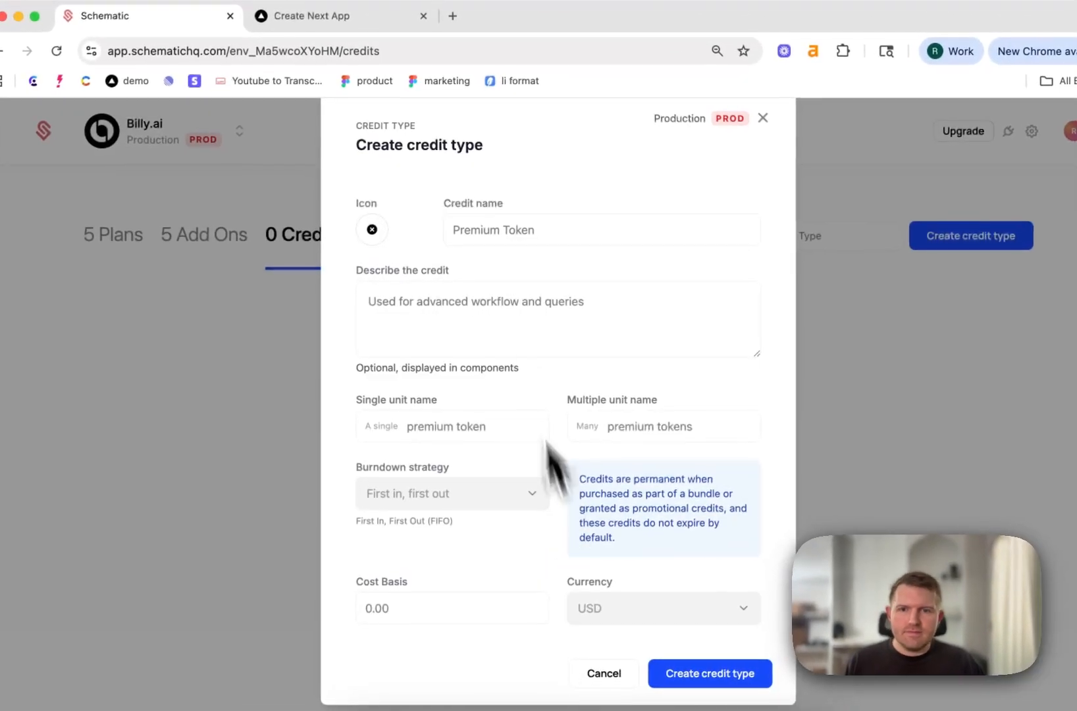
click(481, 227)
text(AI T)
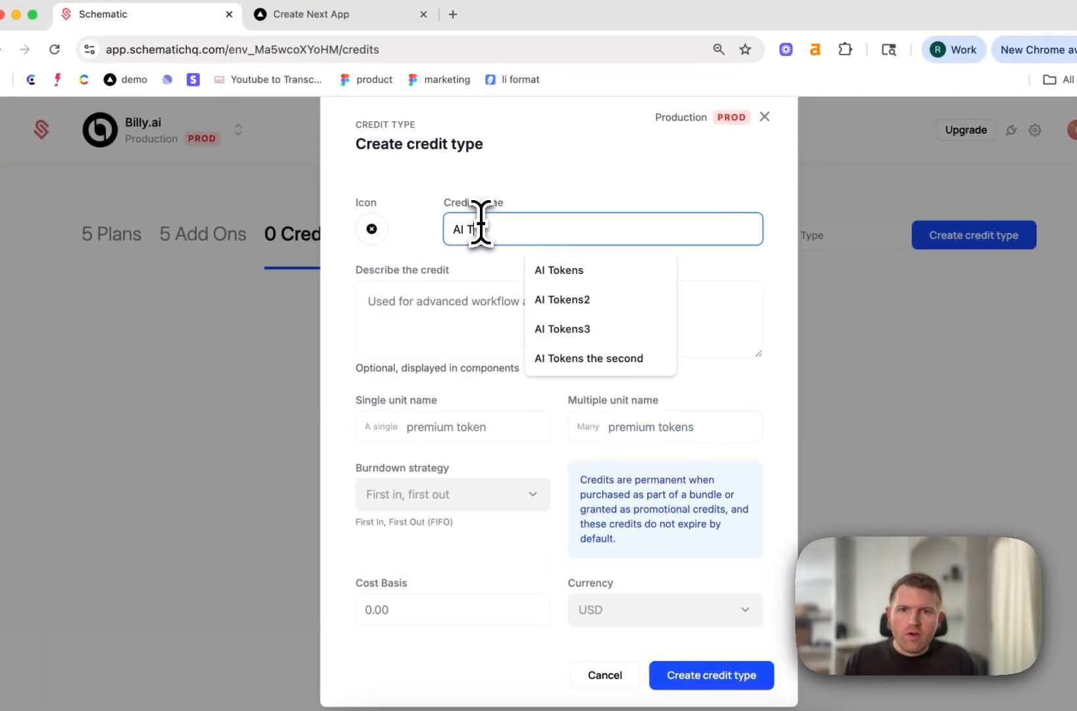
text(okens)
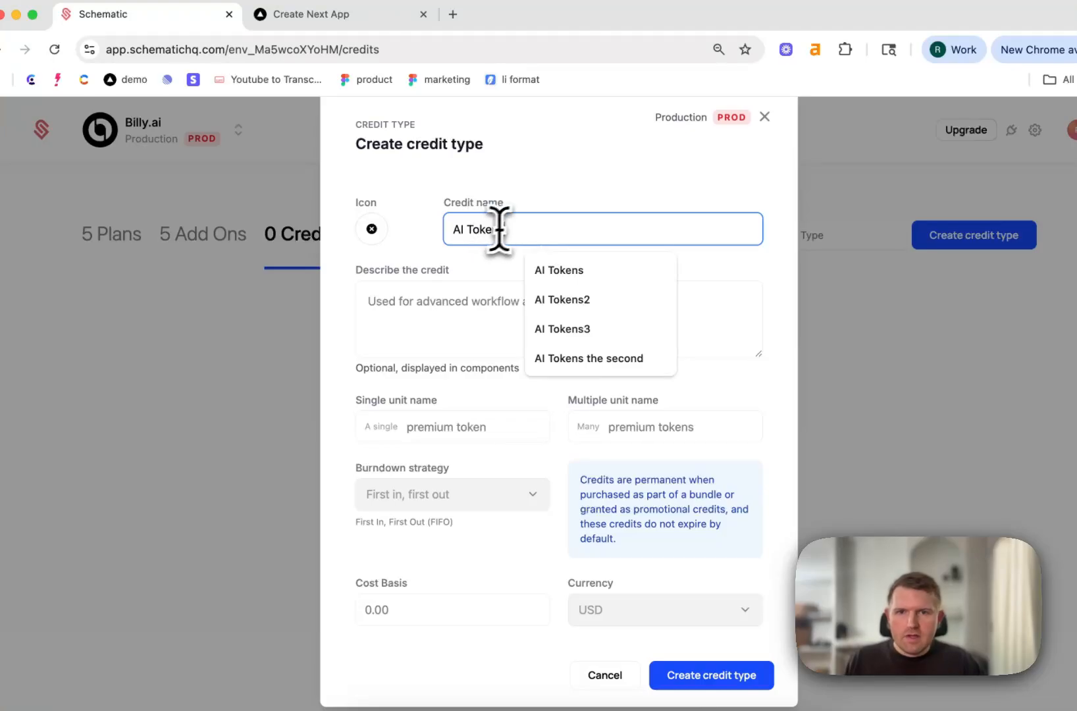
double_click(471, 230)
triple_click(471, 230)
key(super+c)
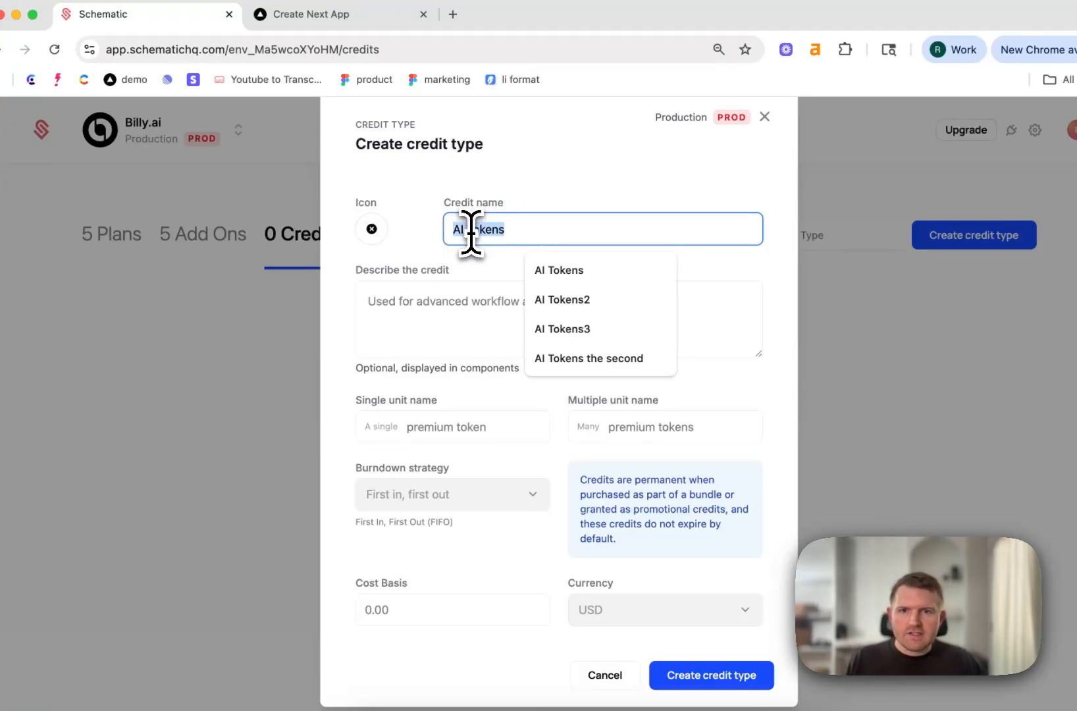
click(469, 316)
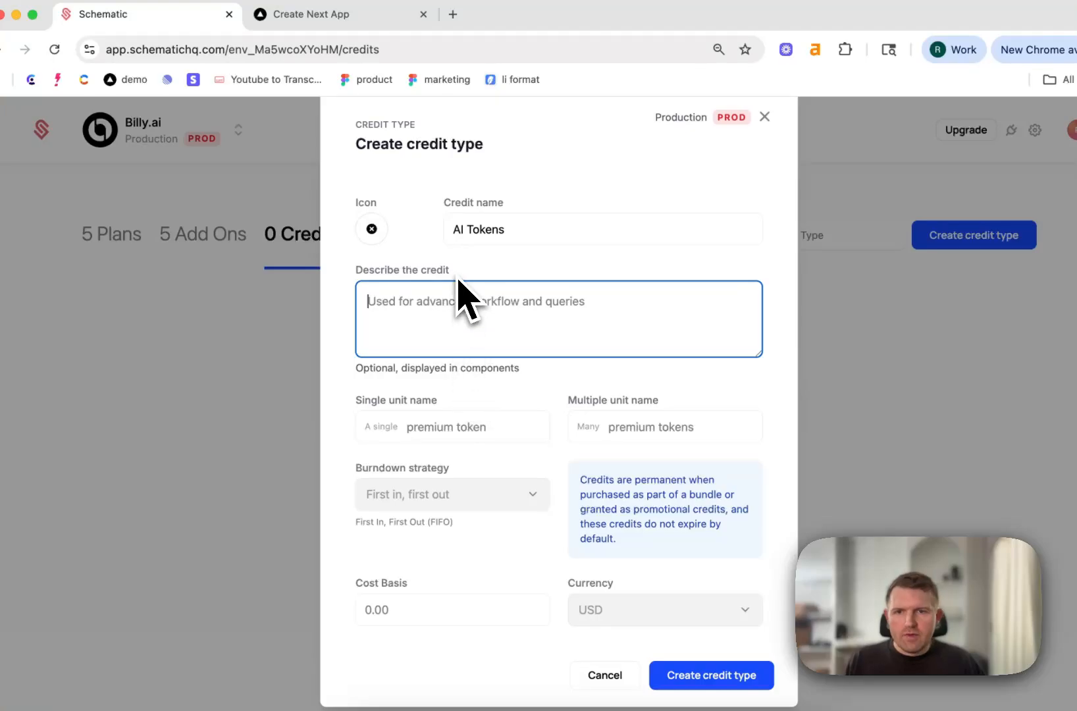
text(AI Tokens to power AI Features)
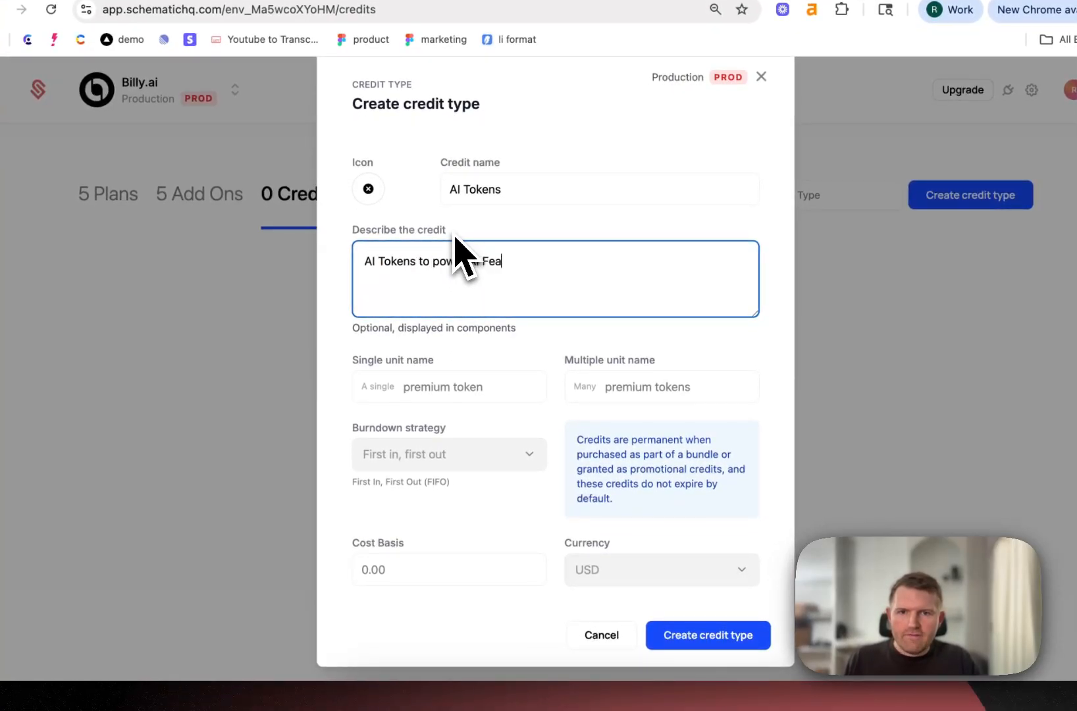
Set the credit type's single unit name to AI Token and its multiple unit name to AI Tokens
click(429, 385)
text(AI Tokens)
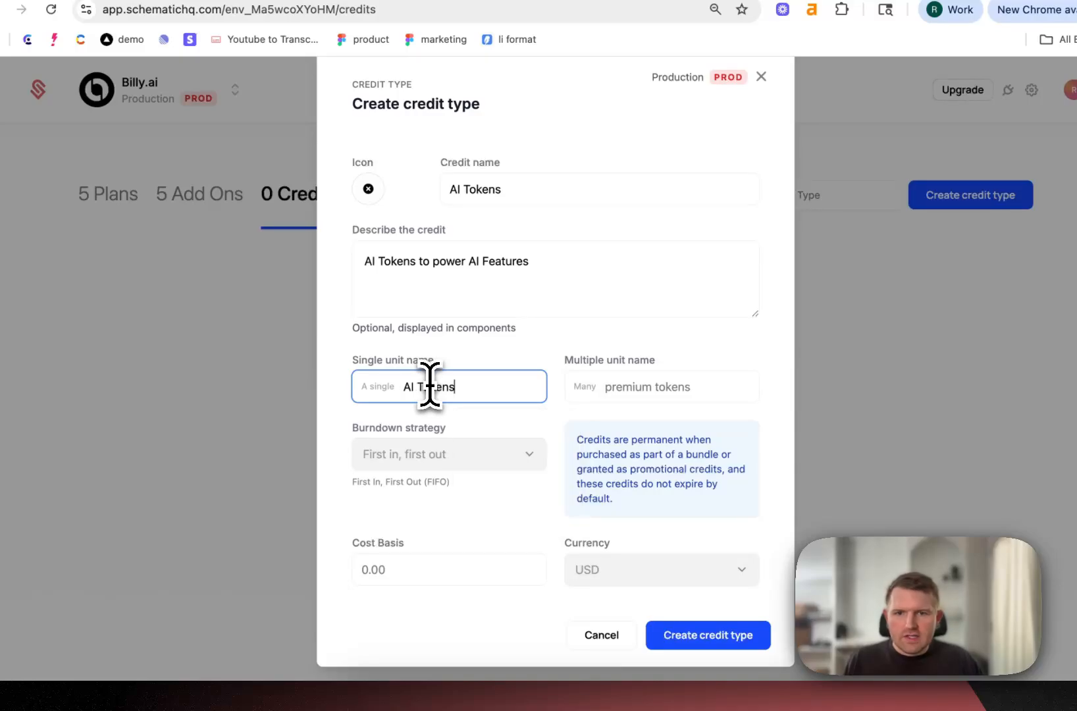
click(630, 397)
key(super+v)
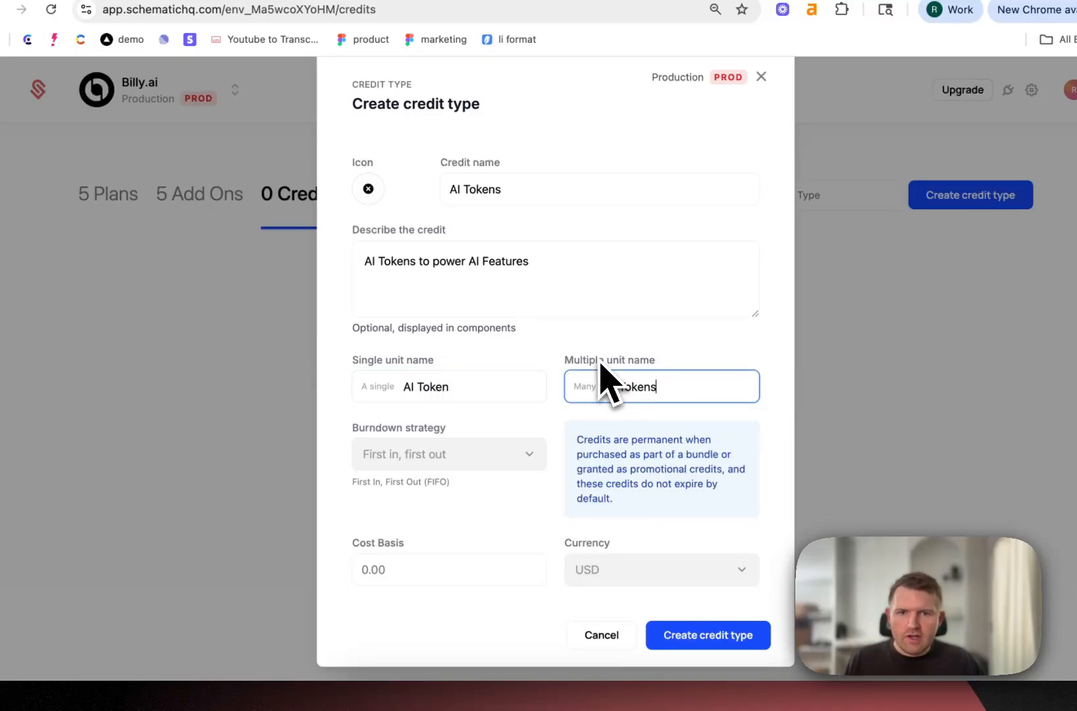
click(594, 358)
Set the cost basis to $0.001 and create the credit type
scroll(520, 373, down, 1)
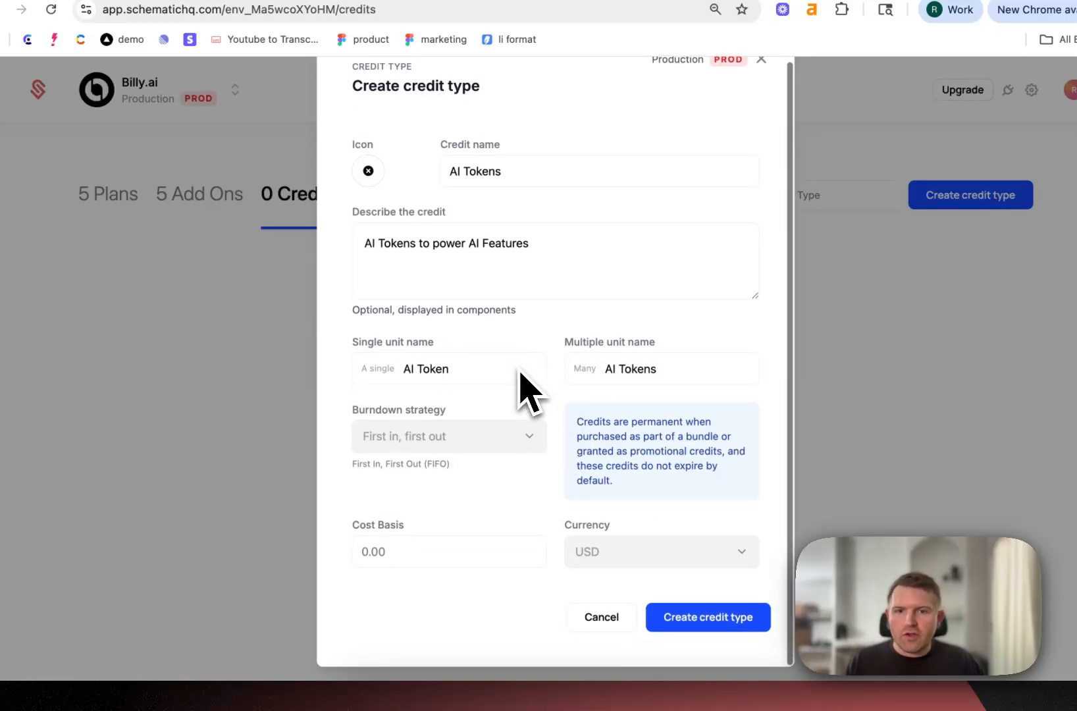
click(450, 543)
text($0.001)
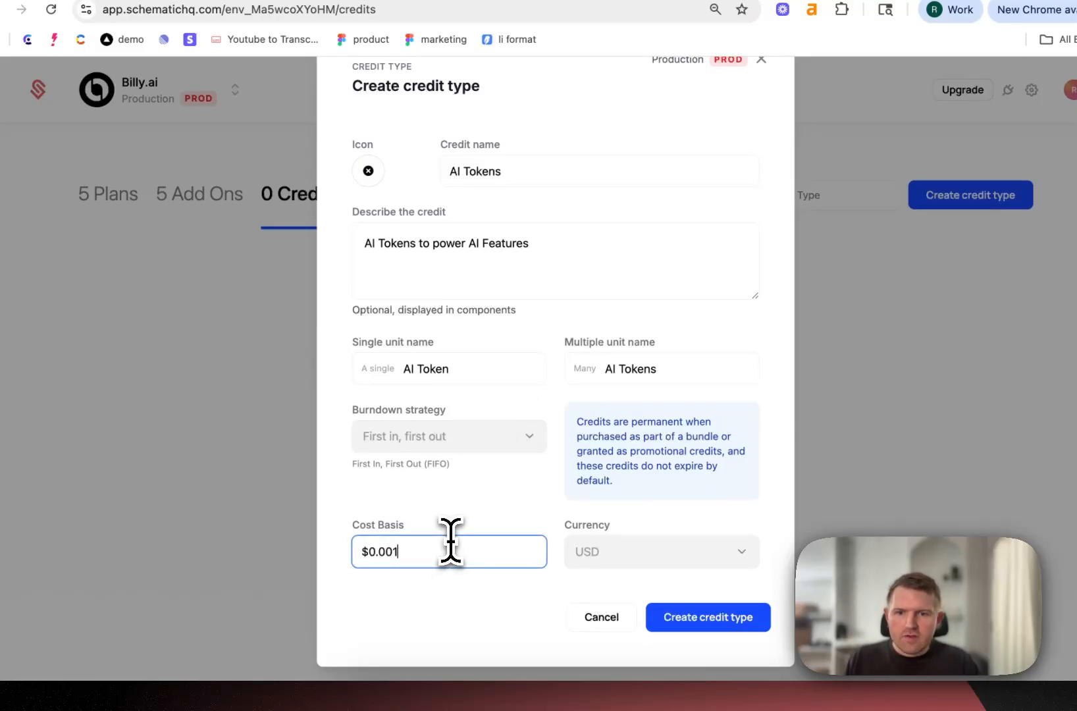
click(487, 490)
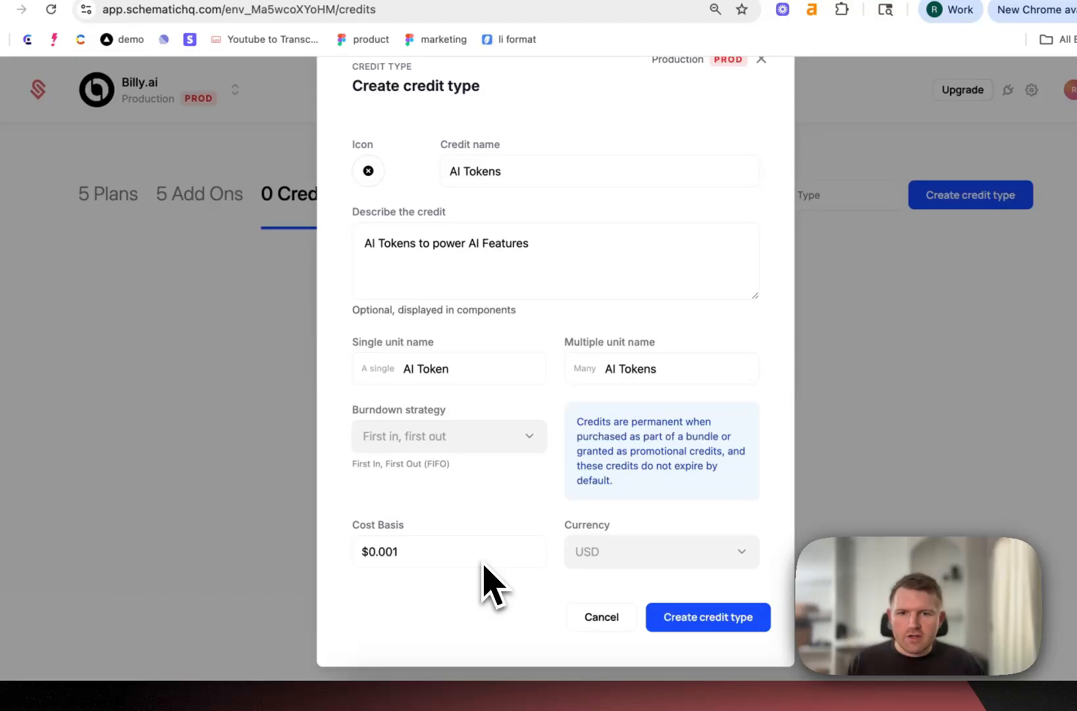
click(678, 621)
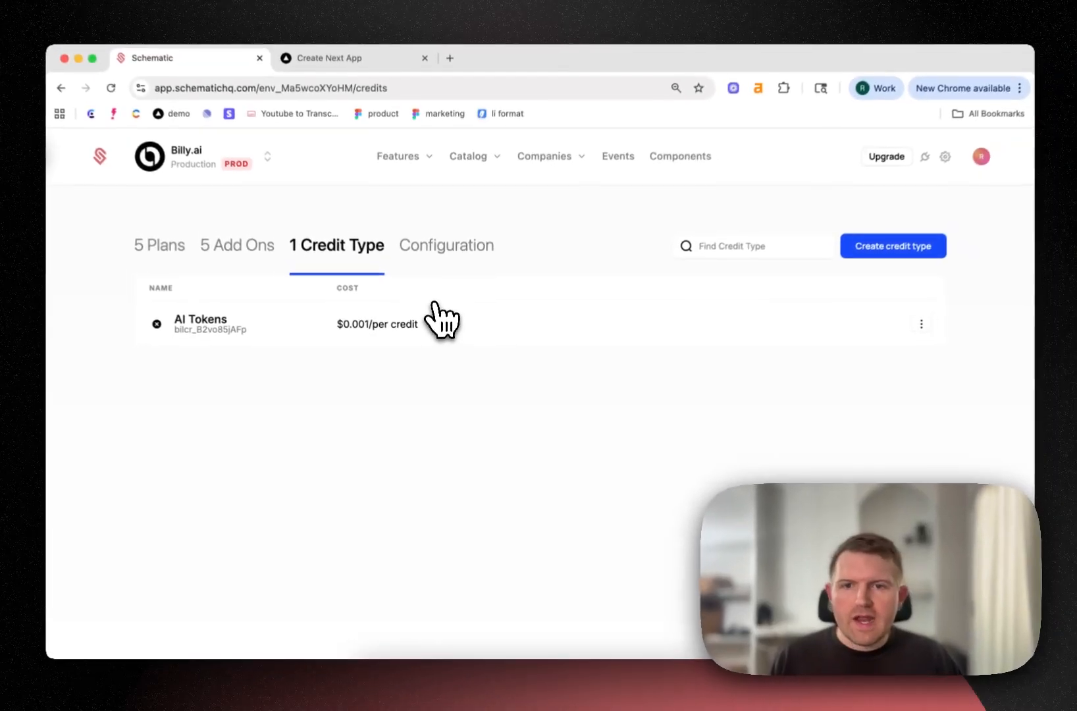
Return to the catalog's plans and open the entitlements of the Pro (Credits) plan
mouse_move(479, 158)
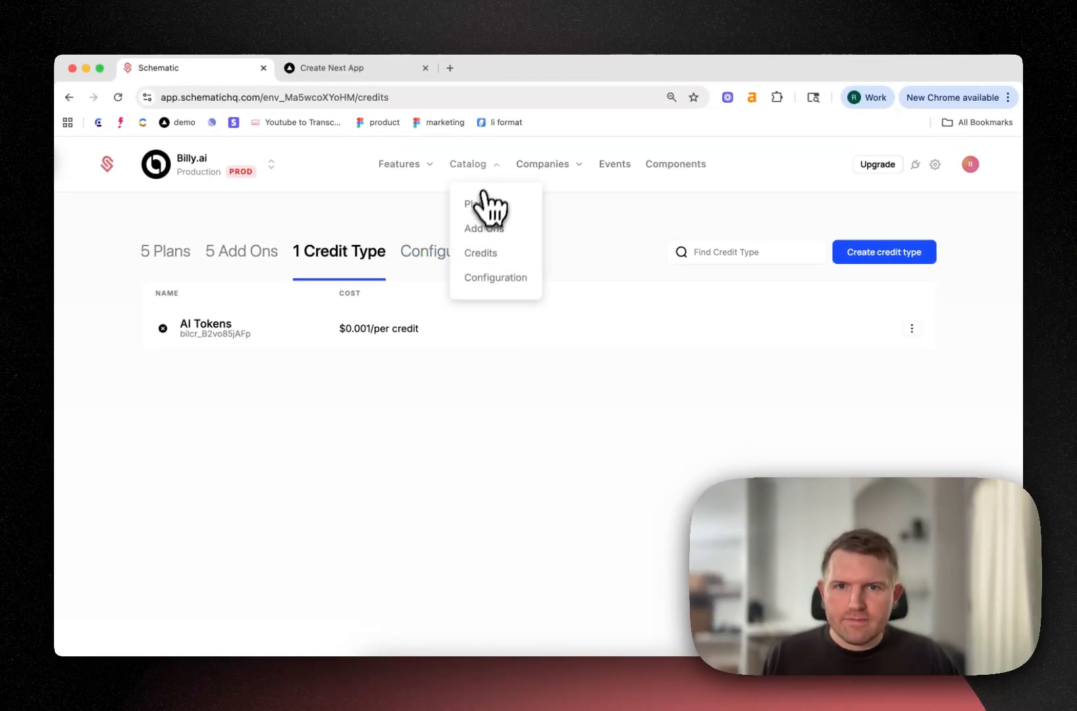
click(473, 204)
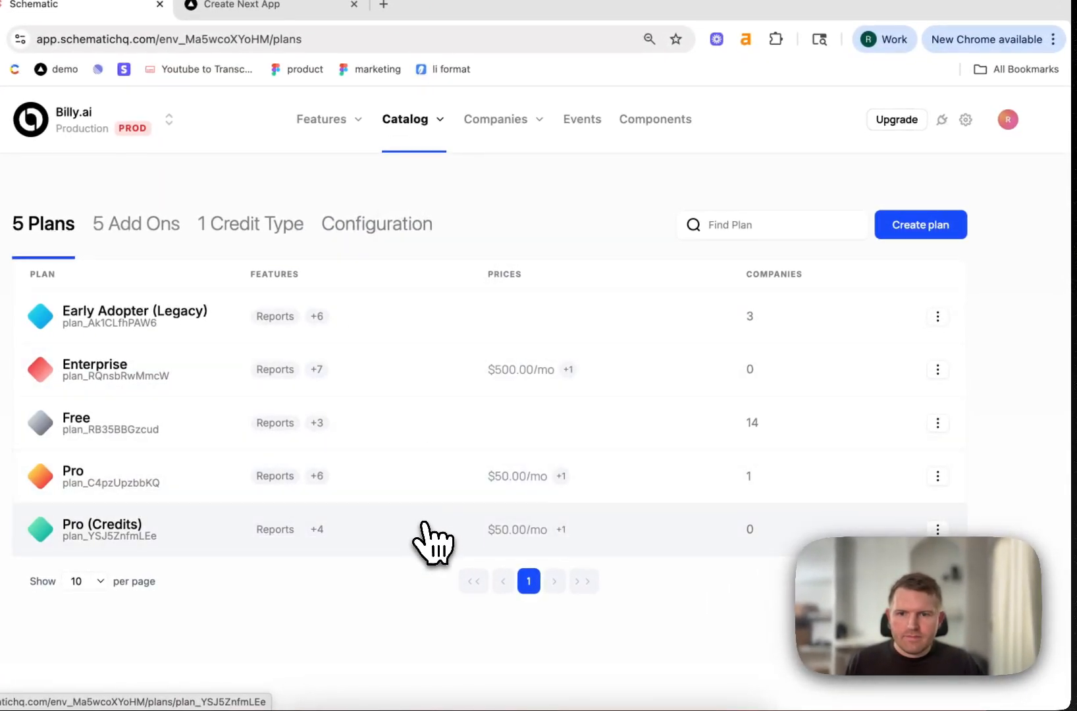
click(424, 526)
scroll(449, 336, down, 5)
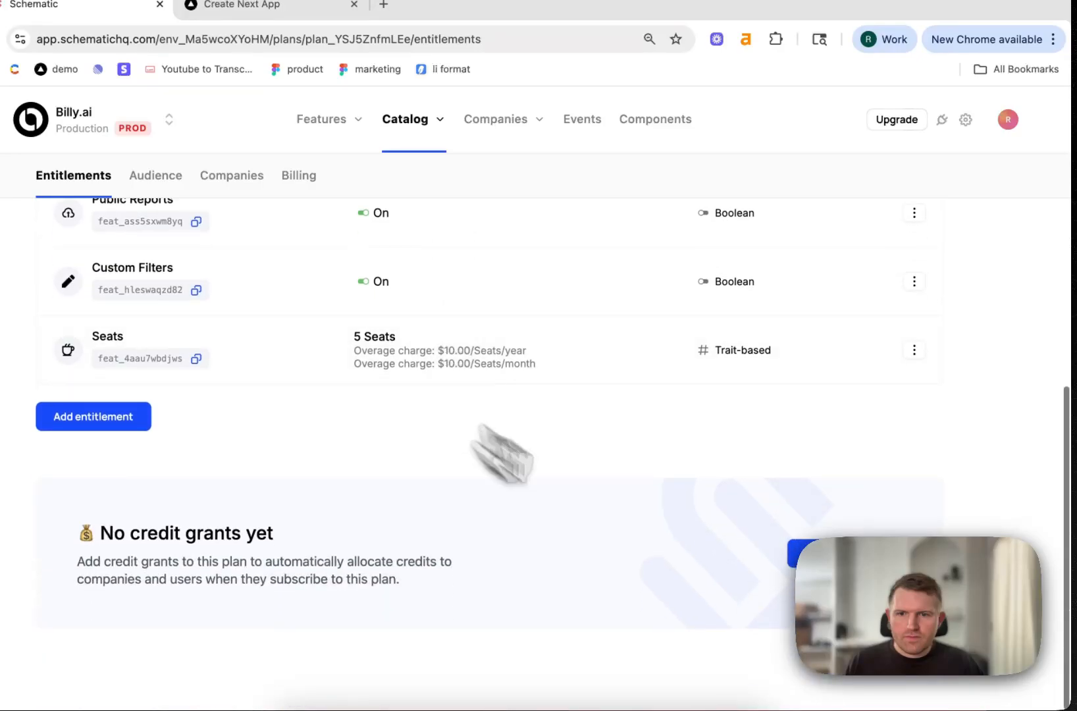
Create a credit grant on the Pro (Credits) plan for 2000 AI Tokens per reset period
click(846, 555)
click(384, 435)
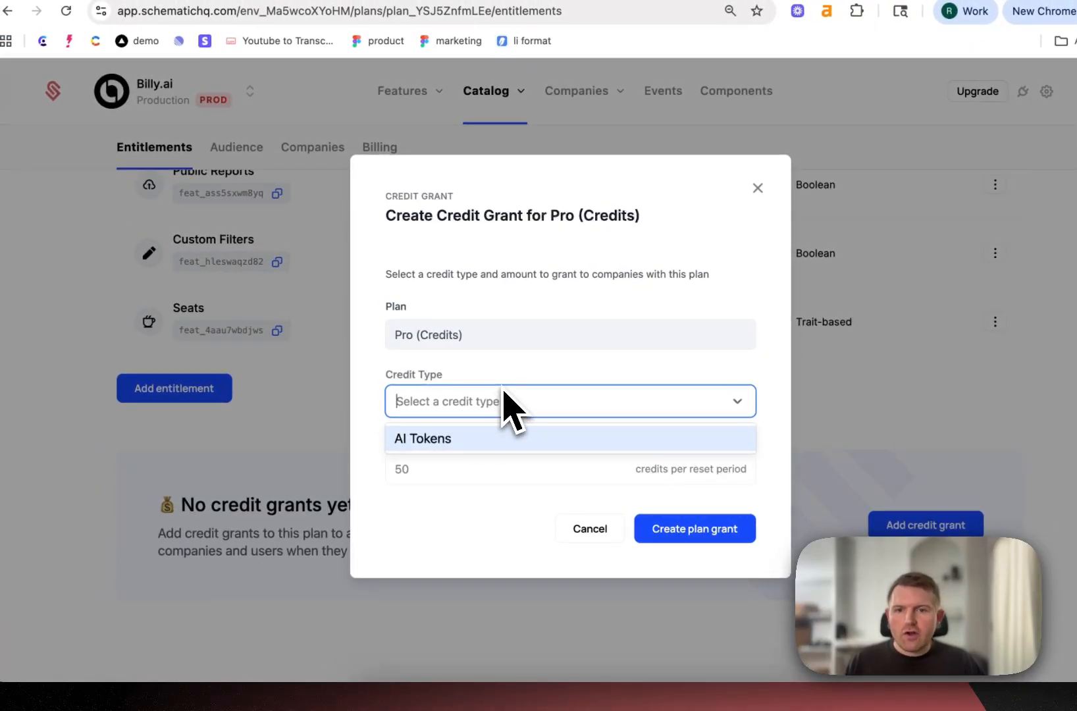
click(480, 439)
click(447, 478)
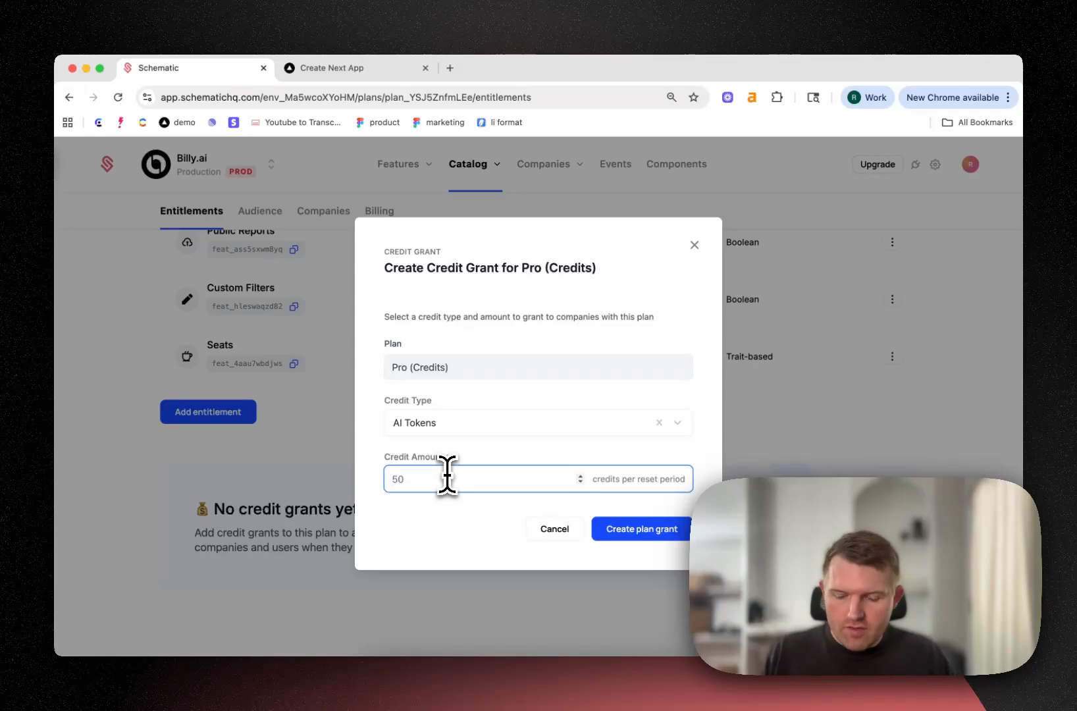
text(2000)
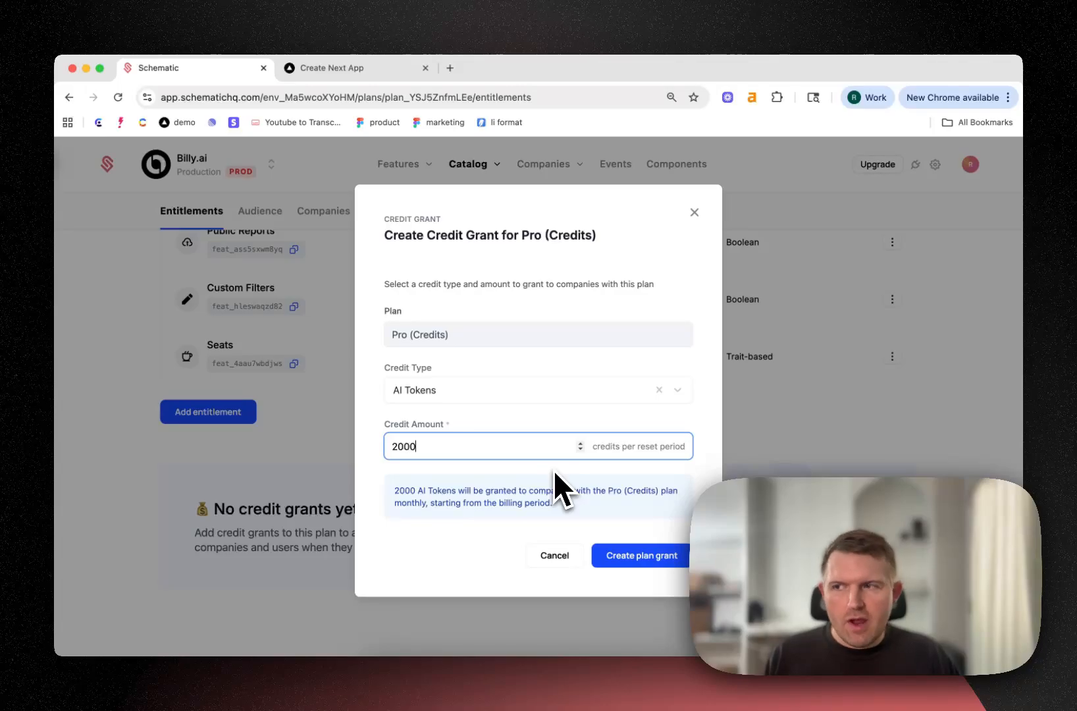
click(635, 557)
Add an AI Assists entitlement to the plan with its monetization type set to Credit burndown
scroll(651, 481, down, 1)
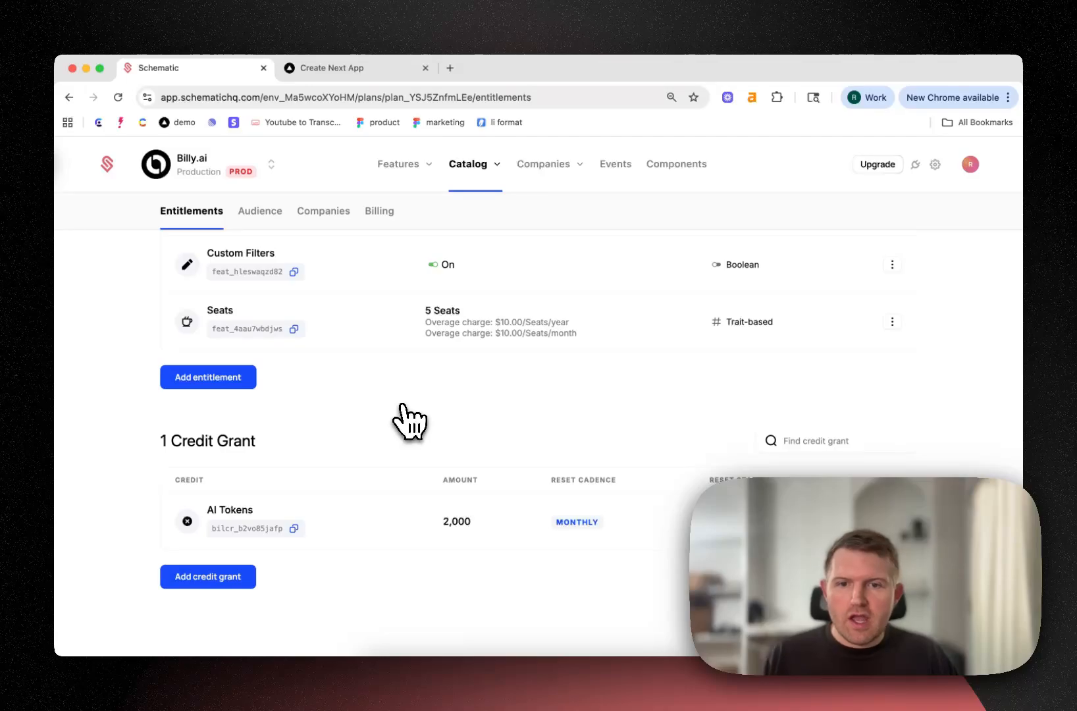
click(249, 381)
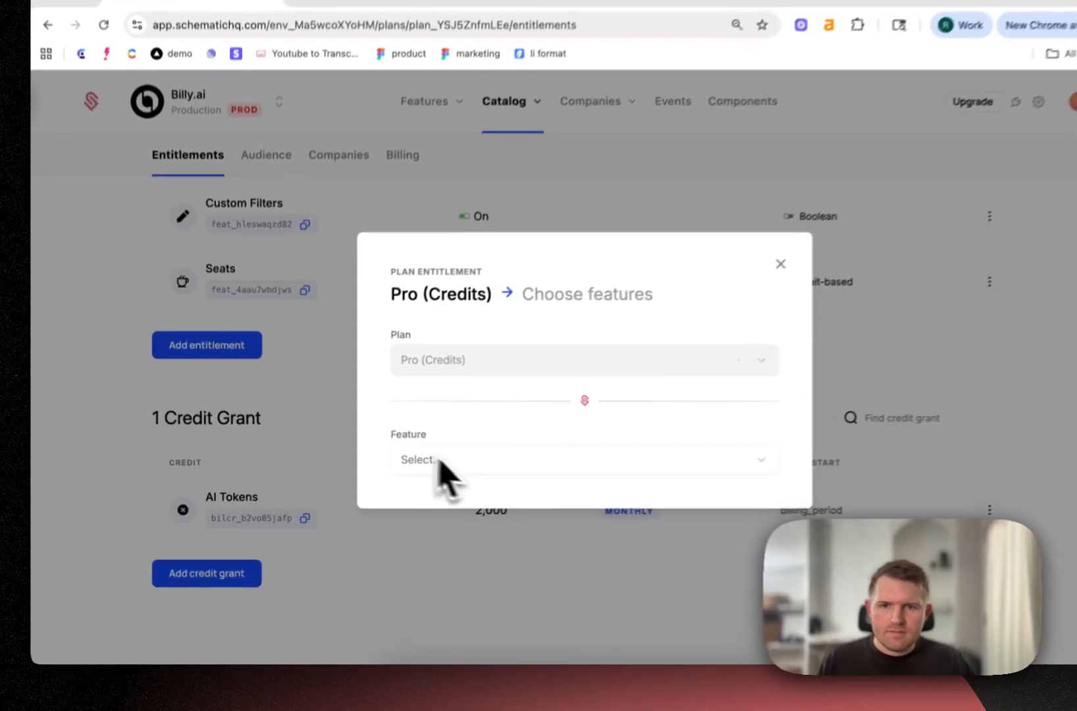
click(419, 483)
click(464, 493)
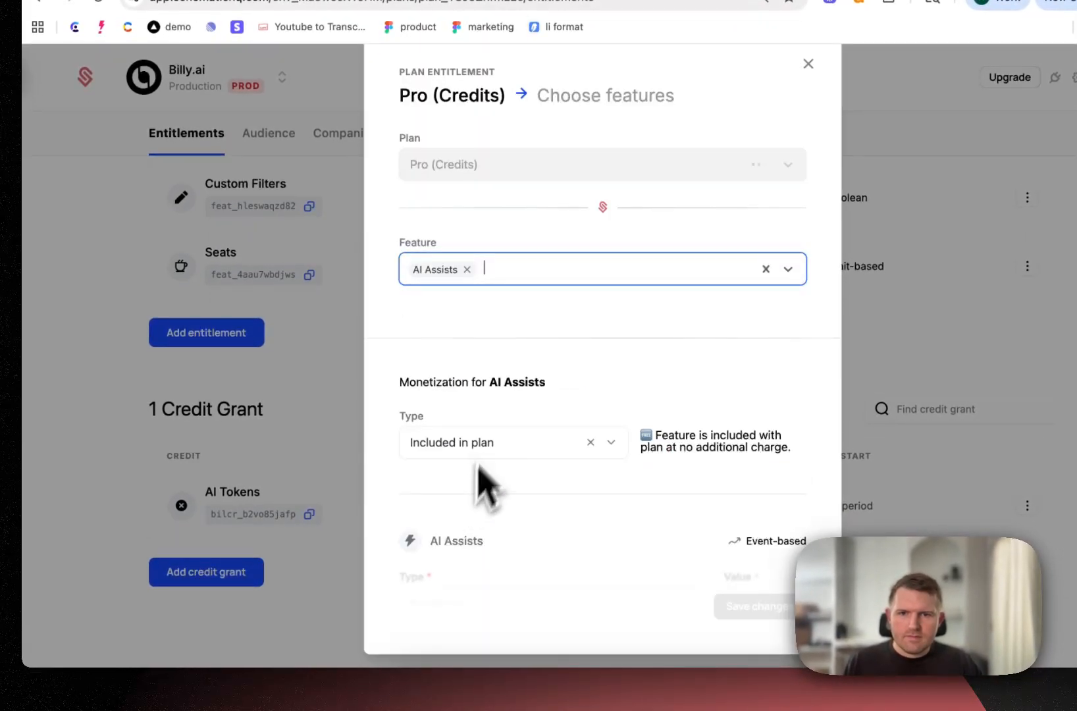
scroll(488, 348, down, 1)
click(487, 408)
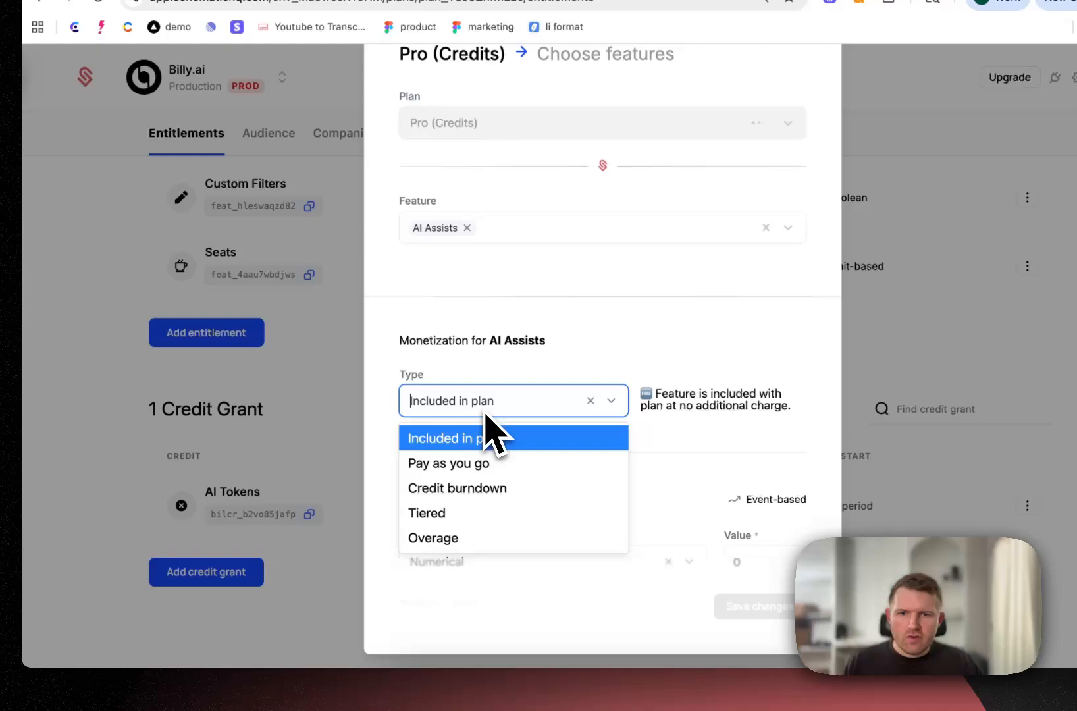
click(464, 490)
Make AI Assists consume AI Tokens at a consumption rate of 2.5 and save the entitlement
scroll(524, 415, down, 2)
click(508, 390)
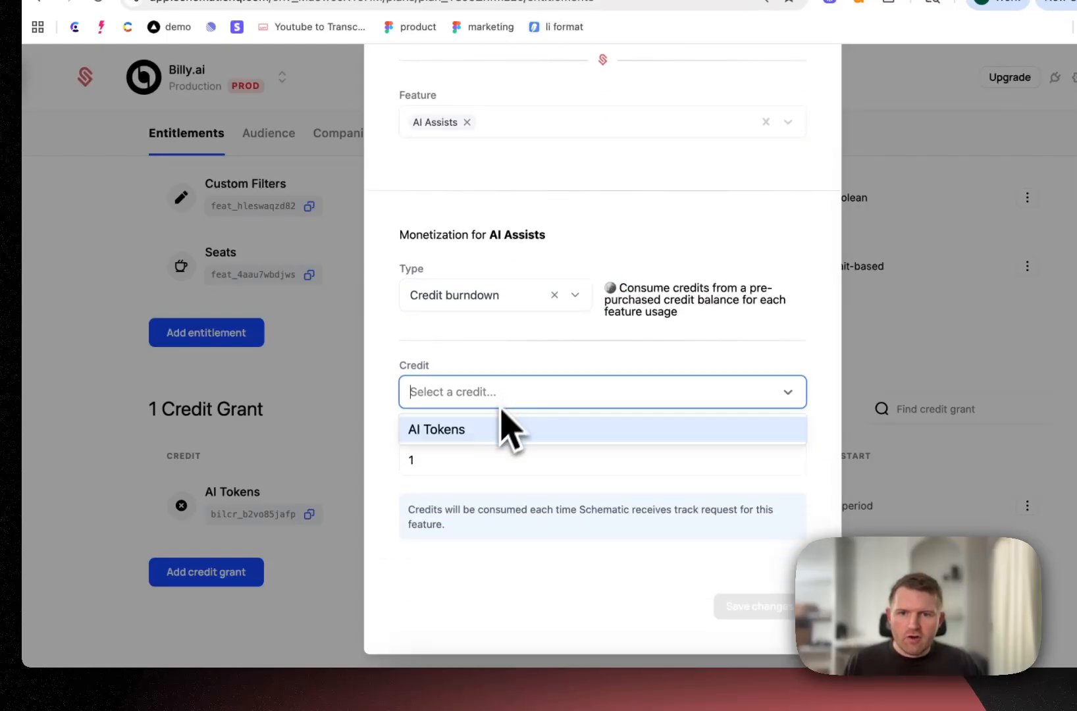
click(469, 434)
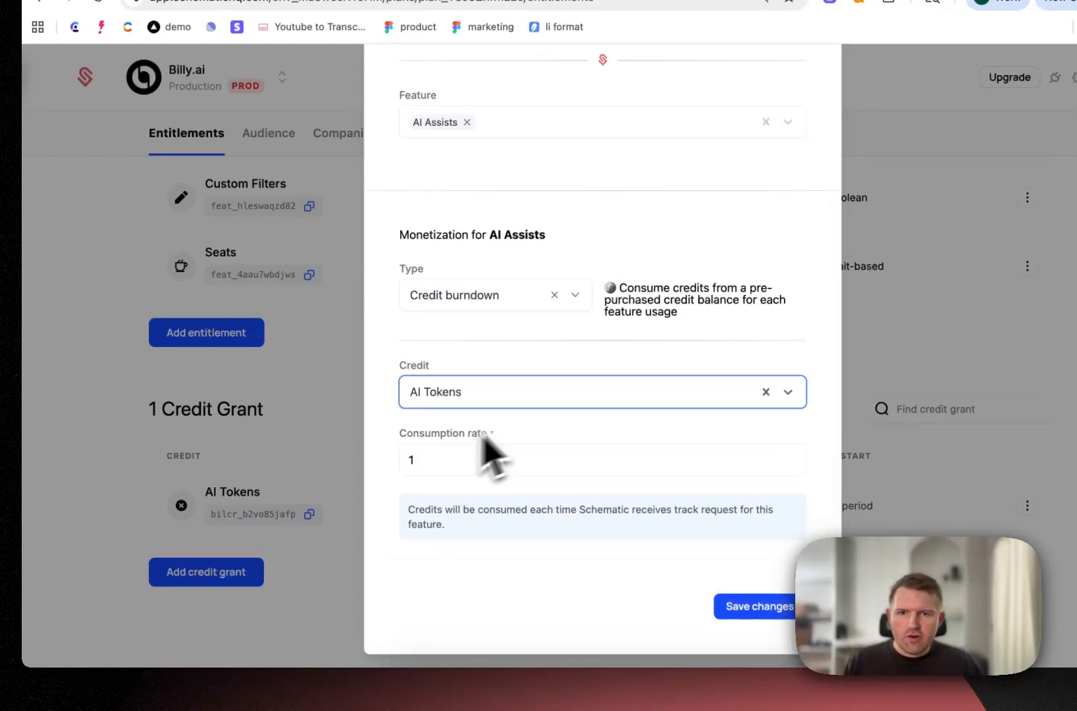
click(456, 461)
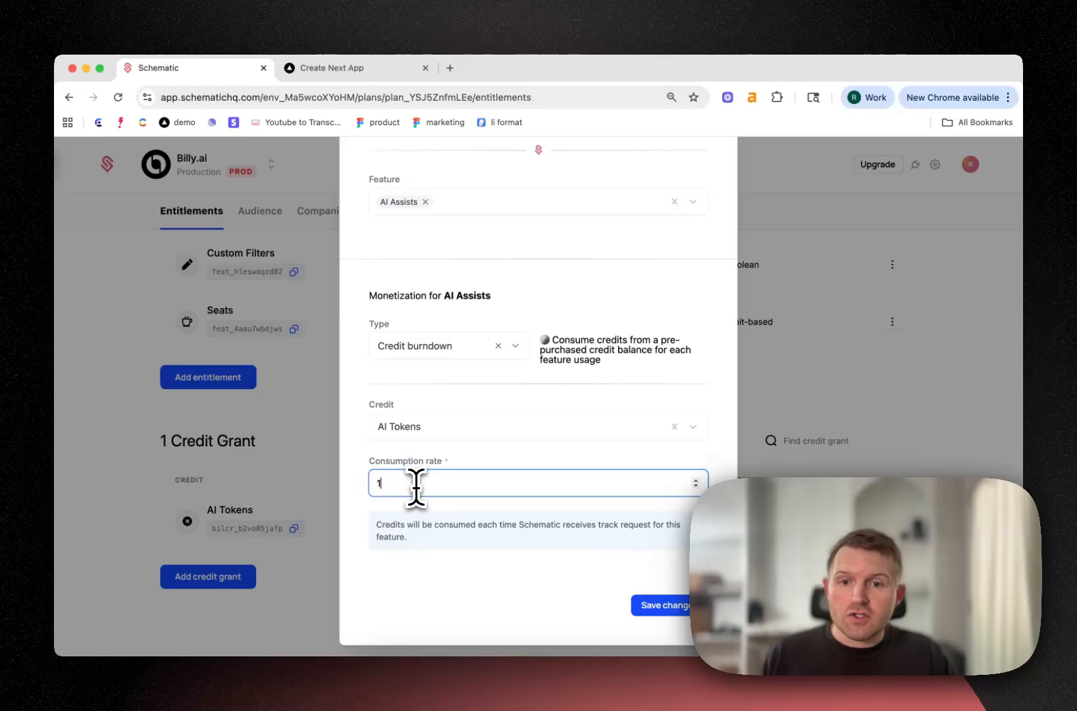
key(BackSpace)
text(2.5)
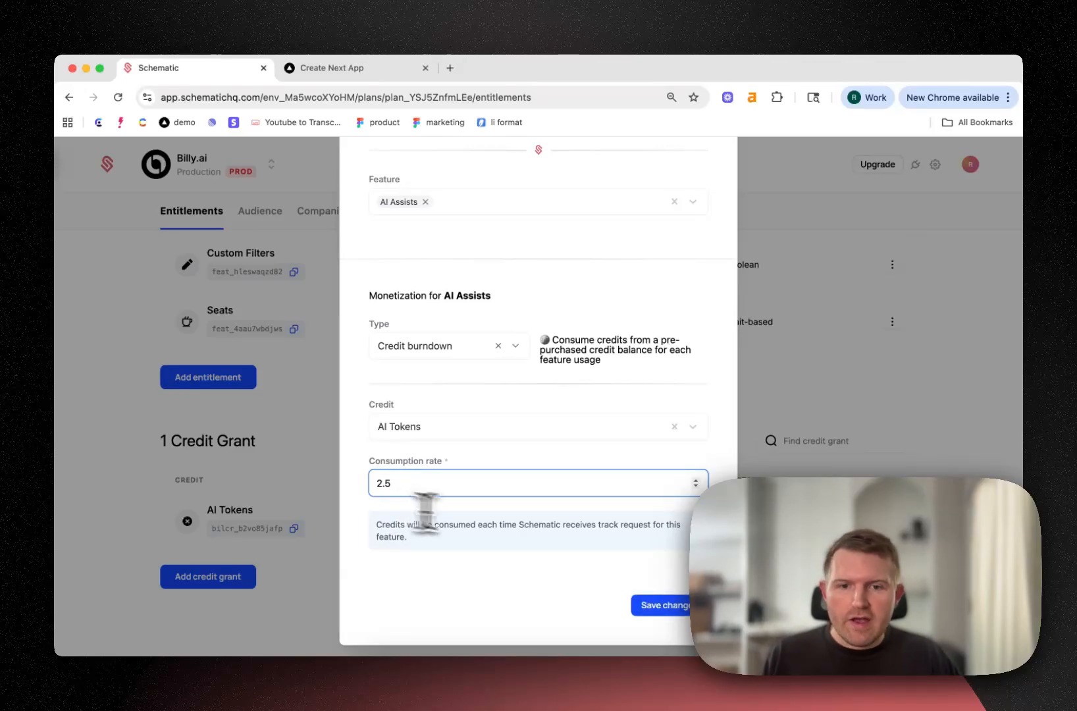
click(658, 604)
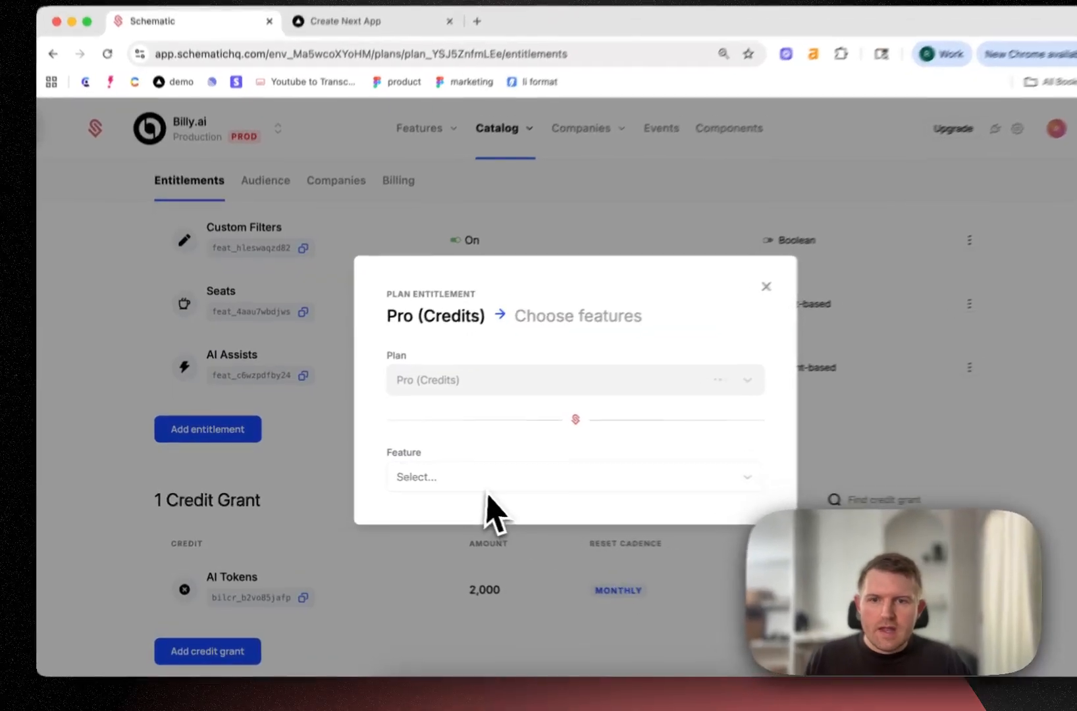
Add an AI Experiments entitlement to the plan with its monetization type set to Credit burndown
click(464, 482)
click(464, 513)
scroll(527, 395, down, 3)
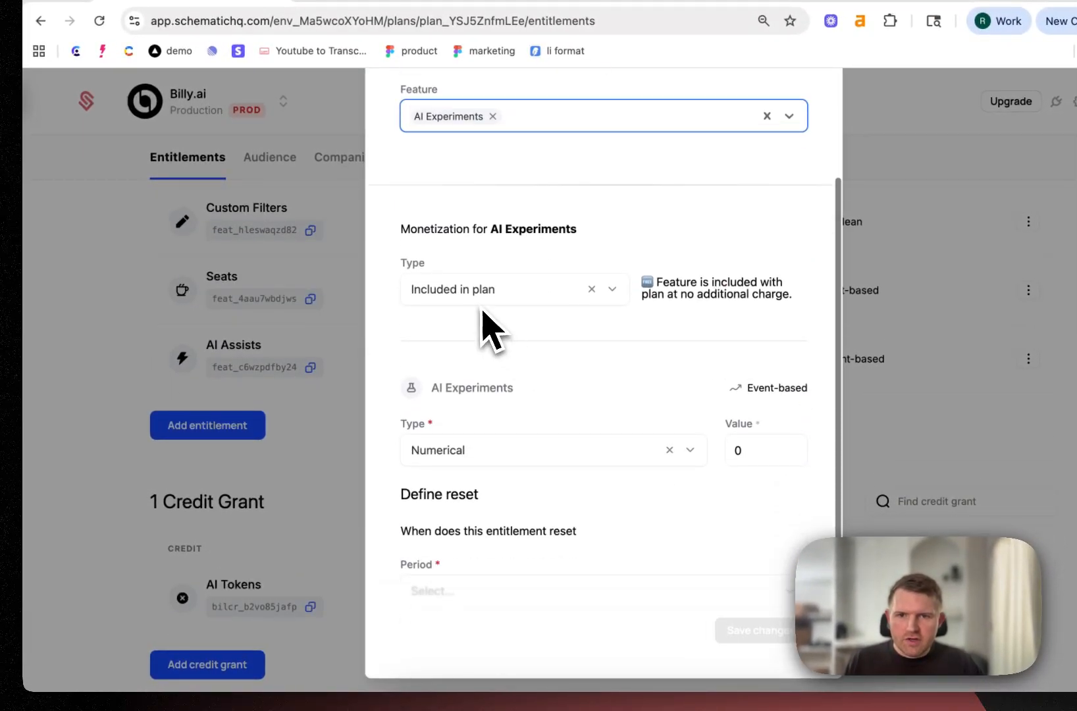
click(487, 296)
click(471, 377)
Make AI Experiments consume AI Tokens at a consumption rate of 1 and save the entitlement
click(520, 419)
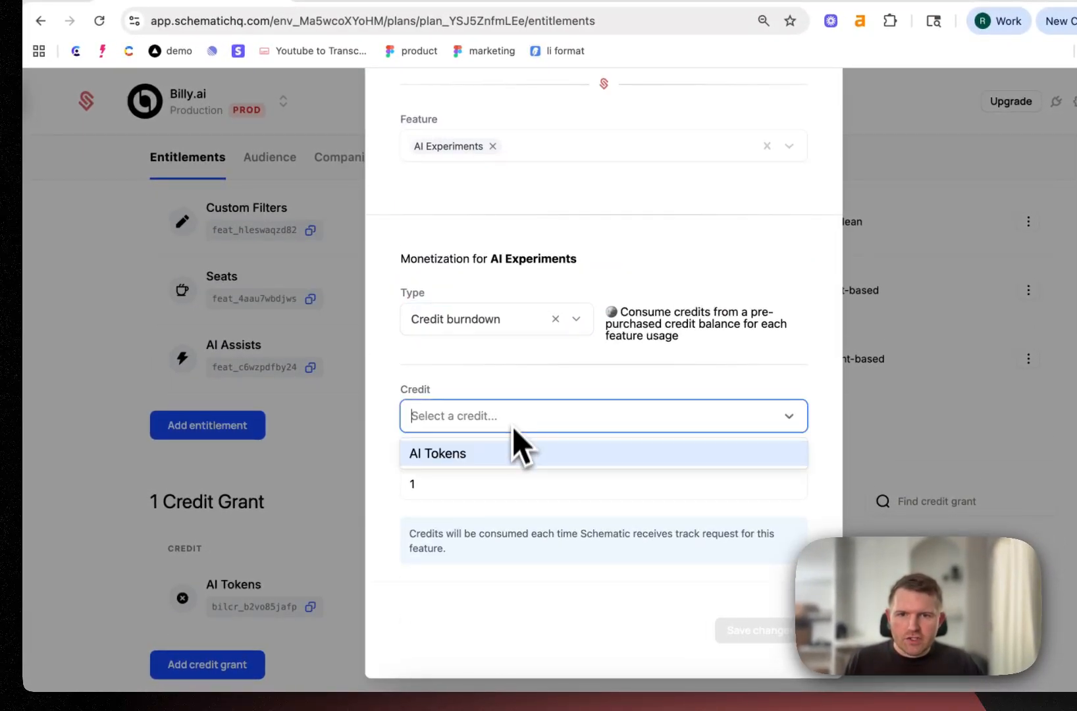
click(509, 452)
click(482, 489)
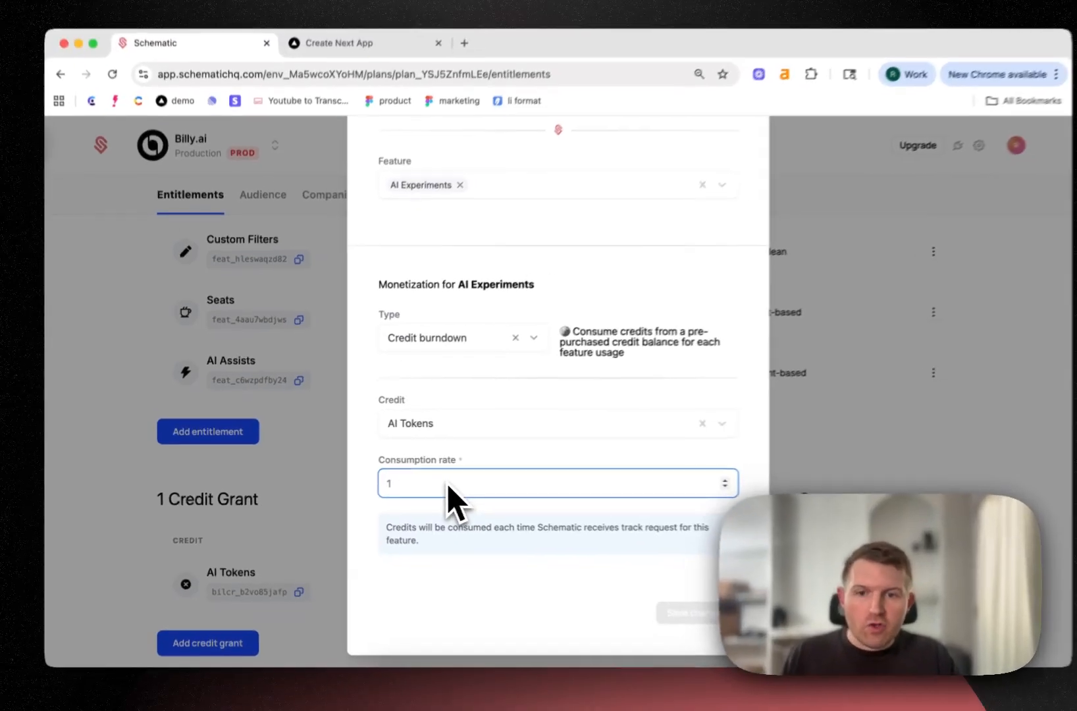
key(BackSpace)
text(.05)
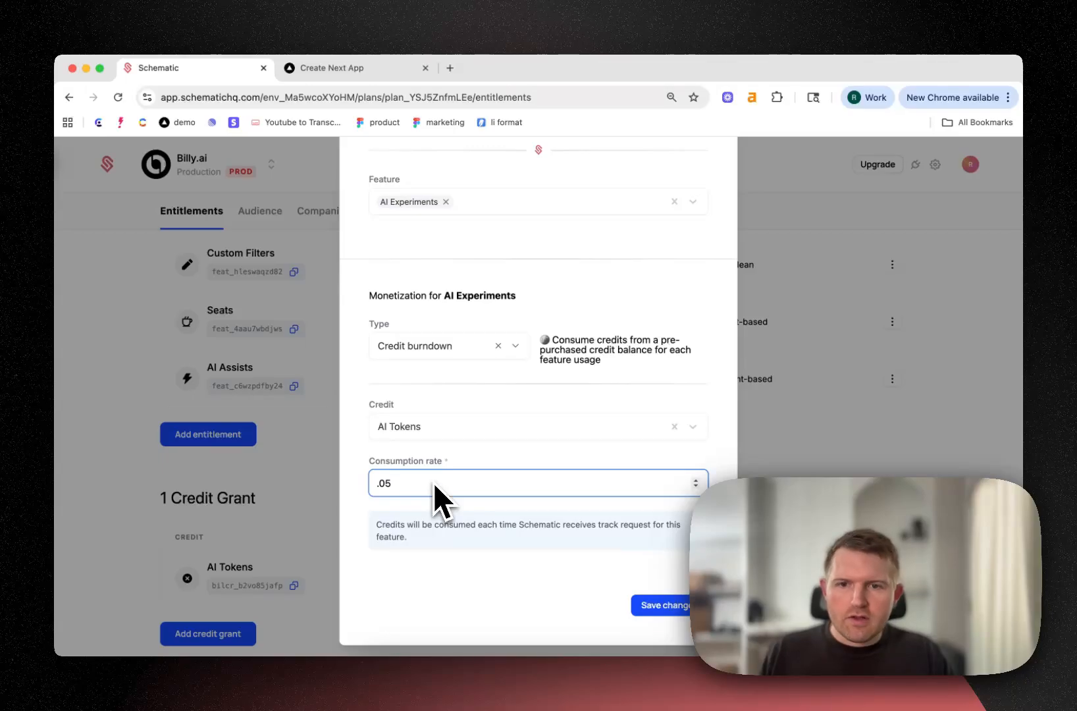
key(BackSpace)
key(BackSpace)
key(BackSpace)
text(1)
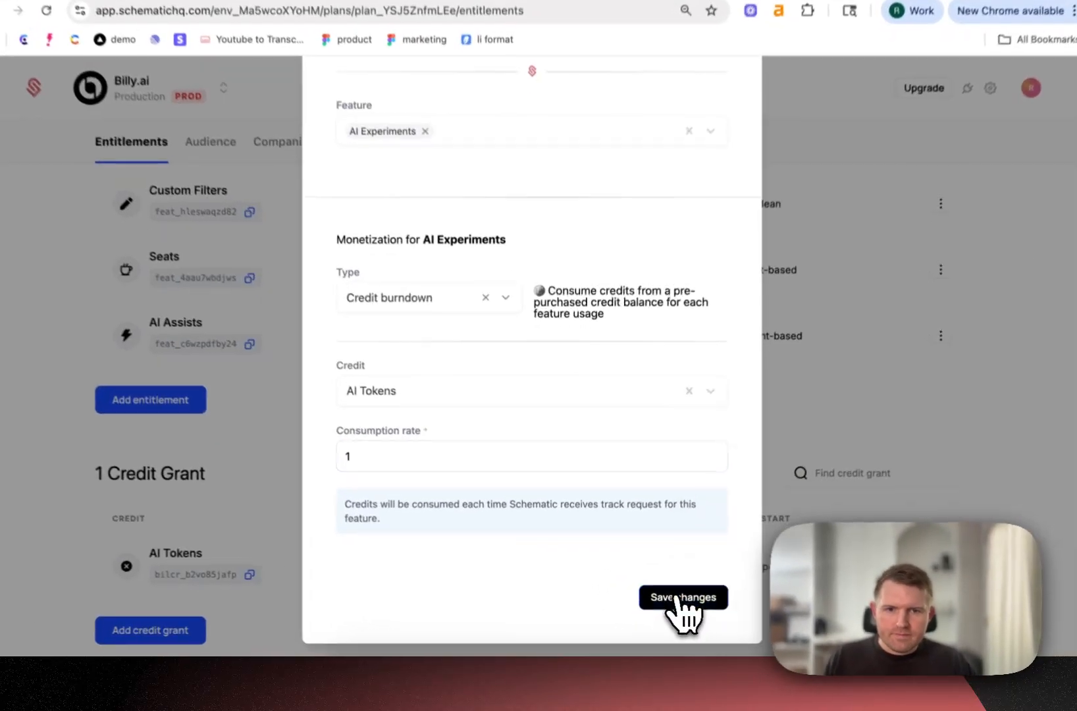
click(662, 604)
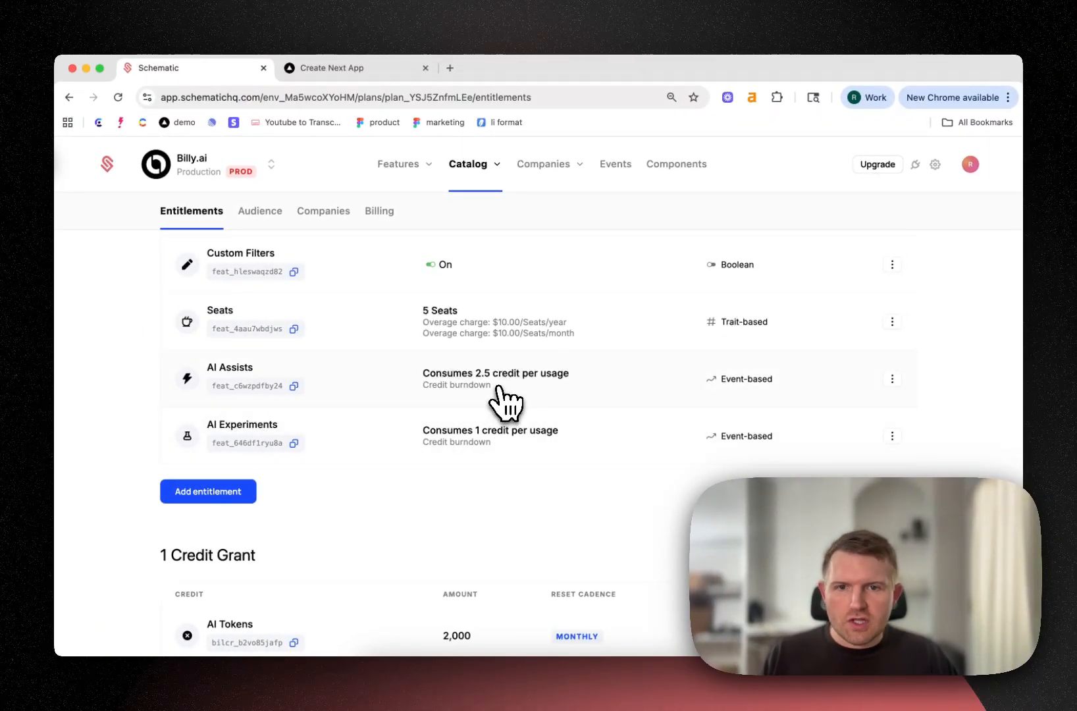
Review the plan's entitlements and go from its AI Tokens credit grant to the catalog's credit types
scroll(508, 398, down, 2)
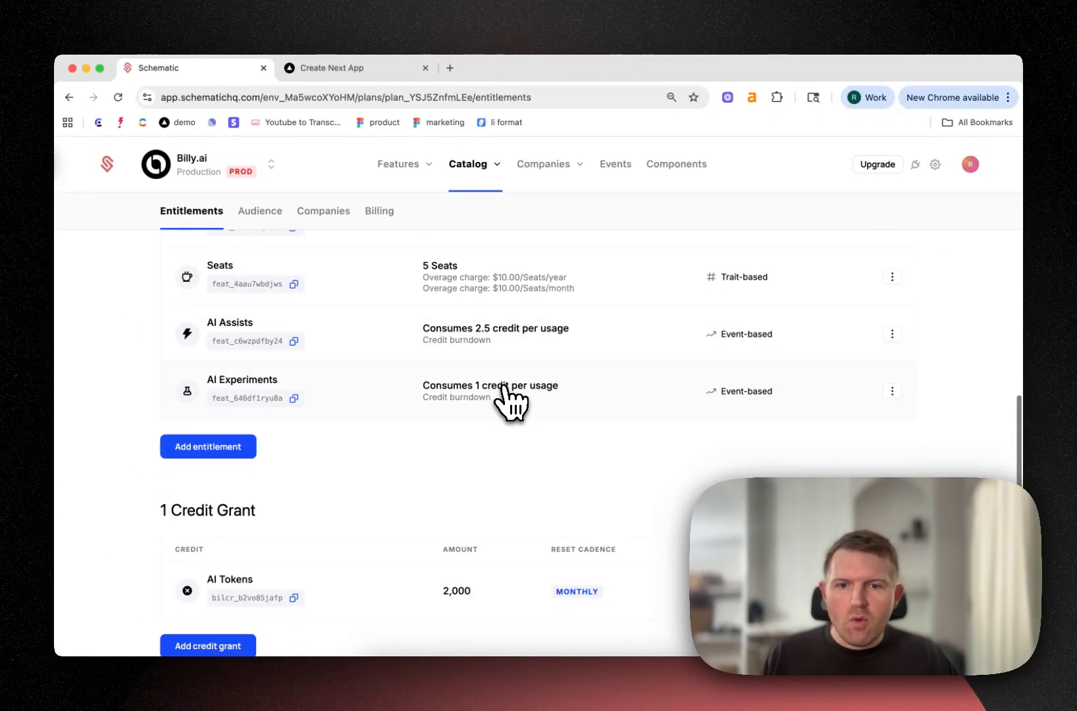
click(486, 587)
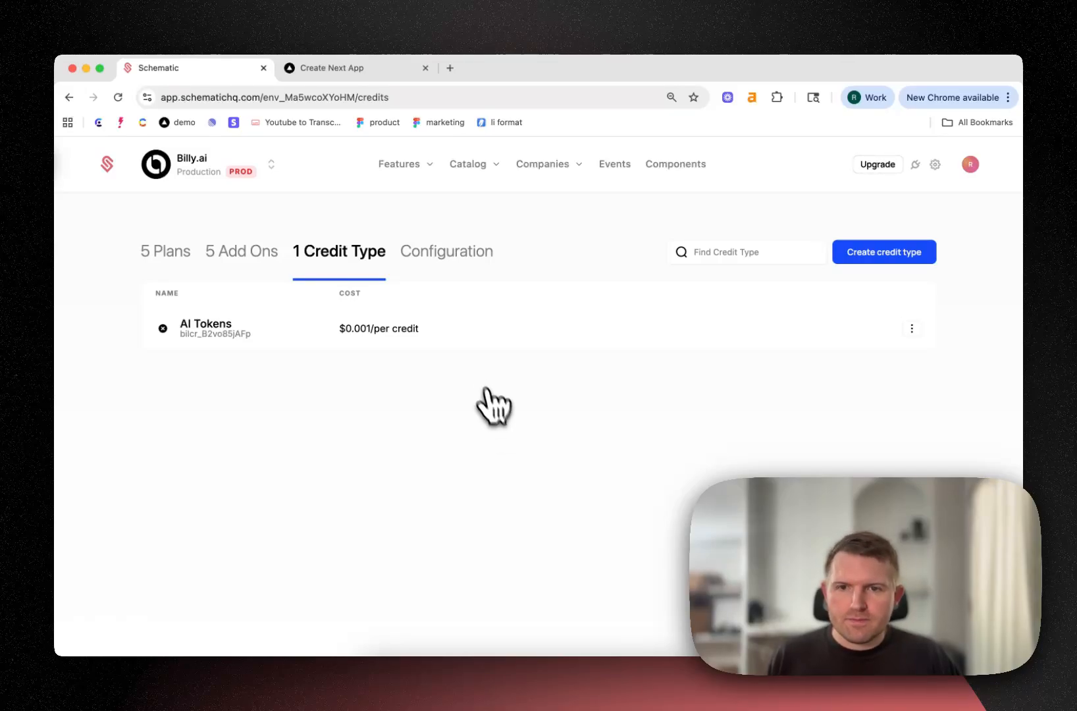
Create a credit bundle for AI Tokens named Small Bundle with a quantity of 1000 and a price of $10
click(470, 337)
scroll(479, 354, down, 3)
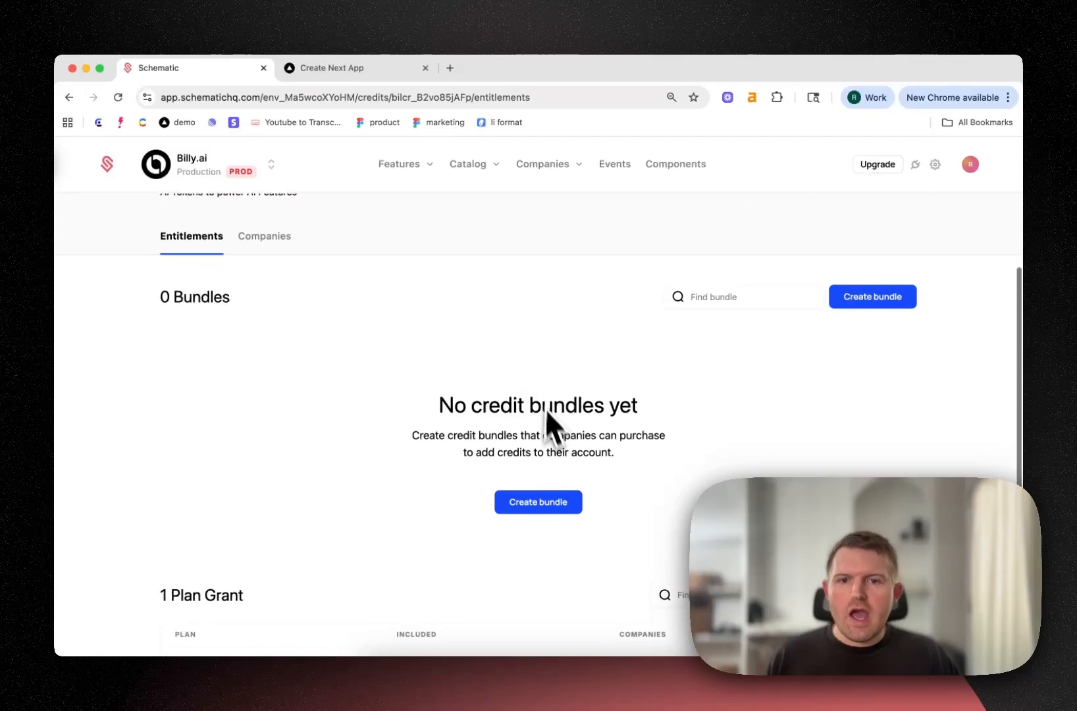
click(542, 499)
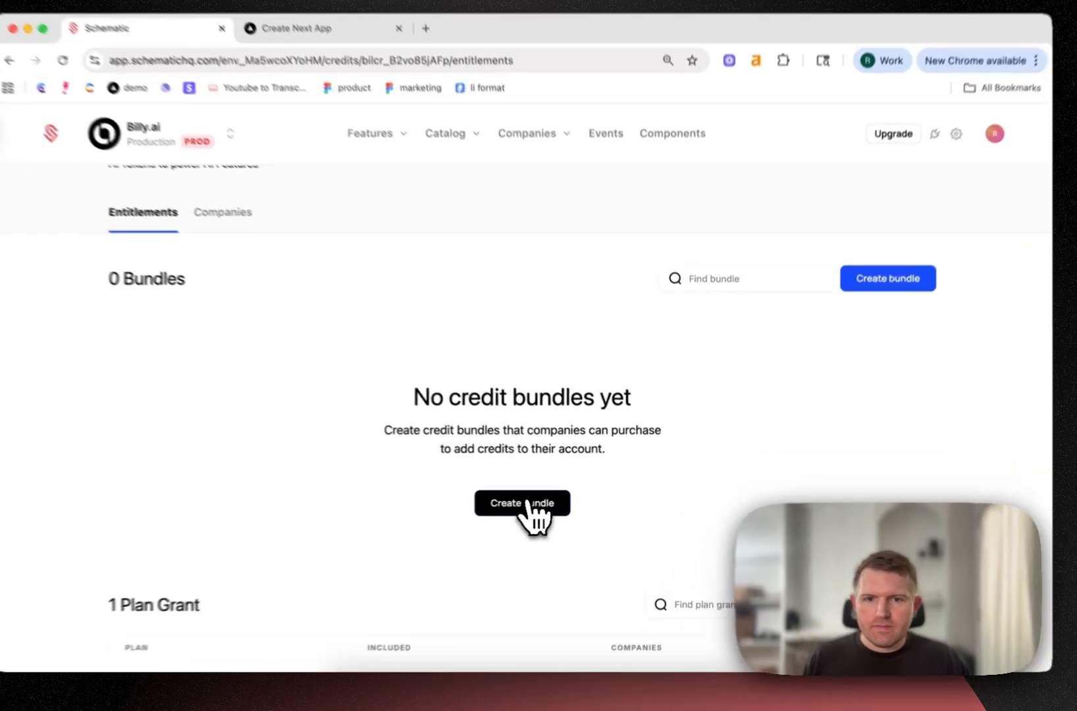
click(543, 504)
click(433, 325)
click(439, 367)
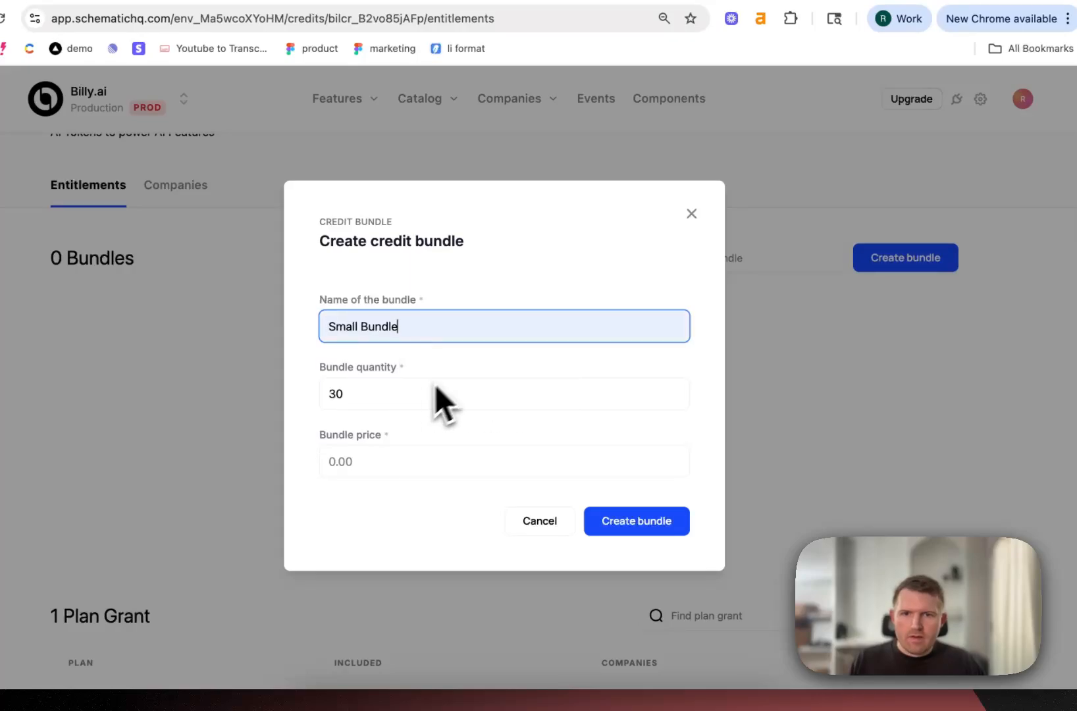
click(391, 403)
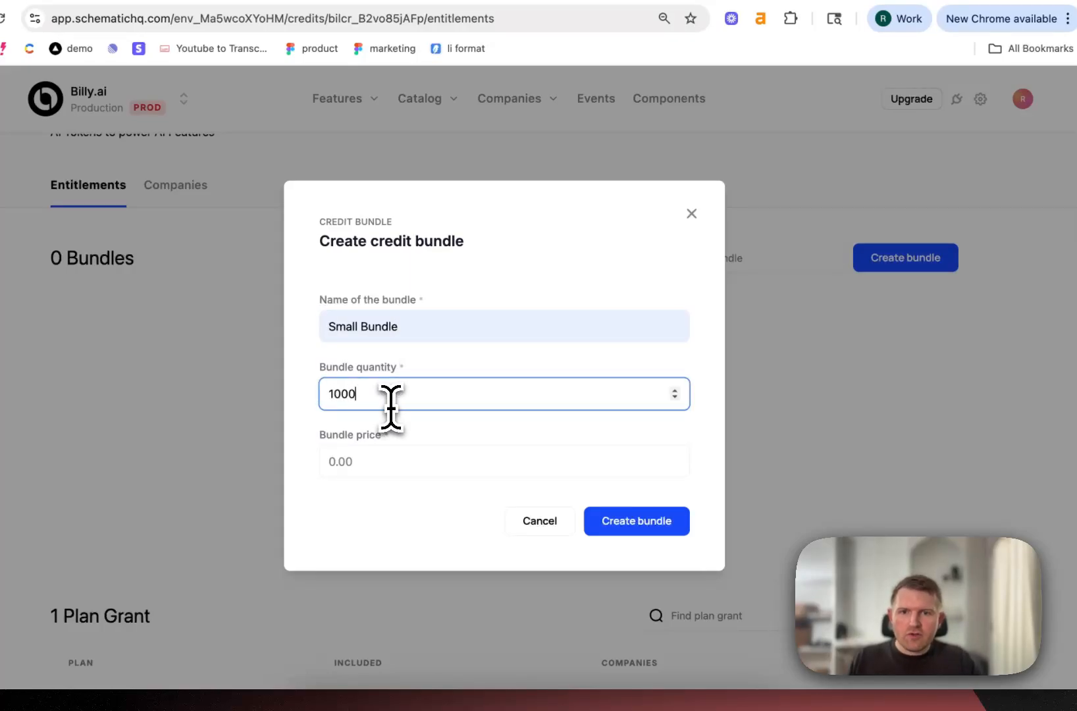
click(368, 463)
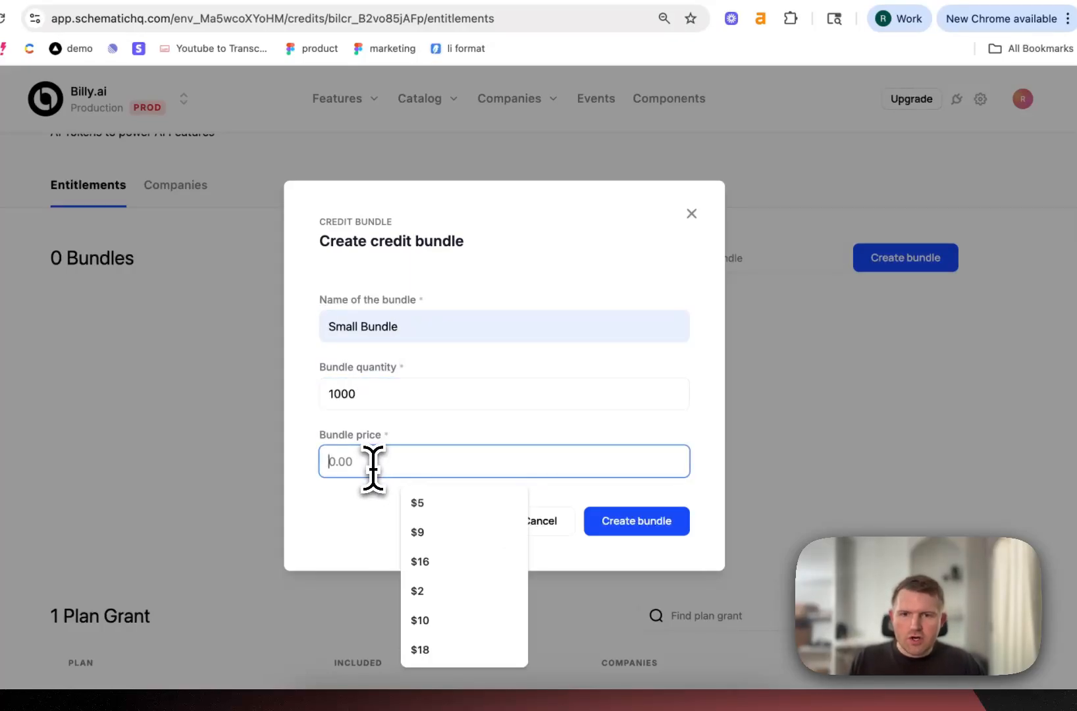
text($10)
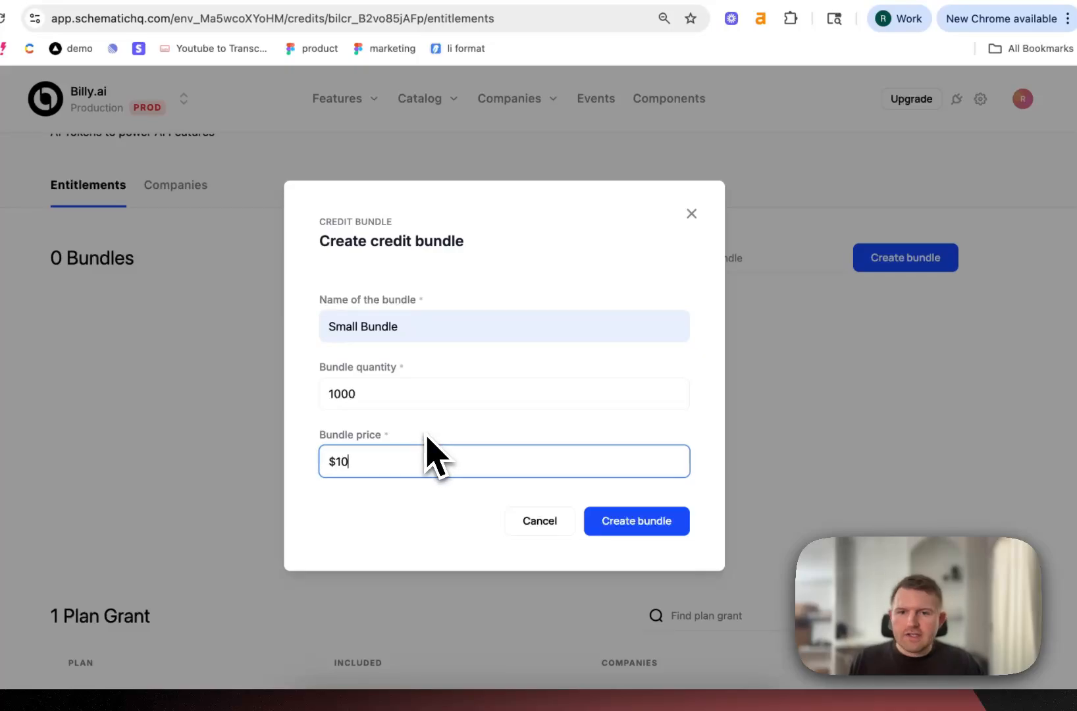
click(639, 520)
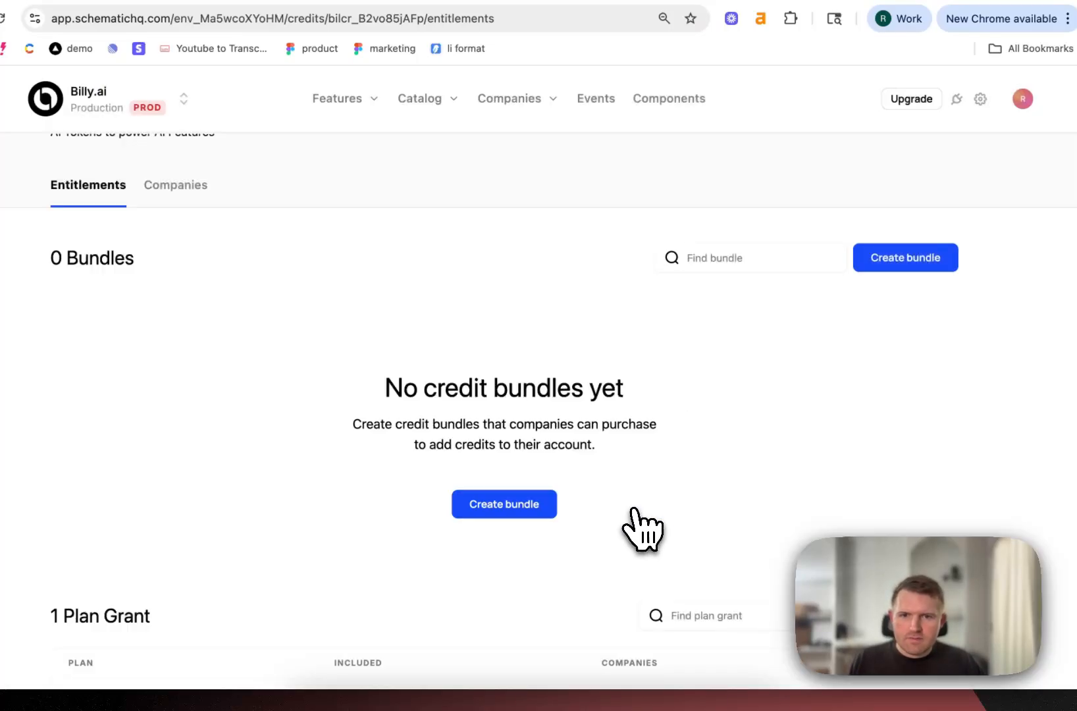
Create a second AI Tokens bundle named Medium Bundle (10% off) with a quantity of 2000 and a price of $18
click(905, 337)
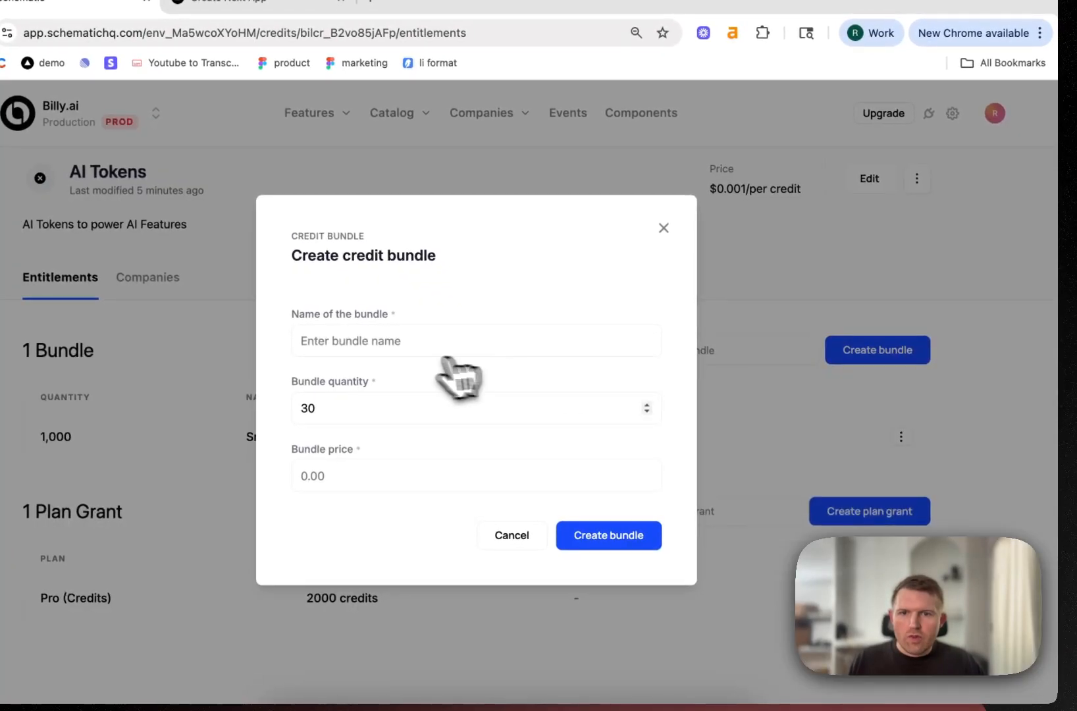
click(411, 346)
click(429, 409)
click(303, 408)
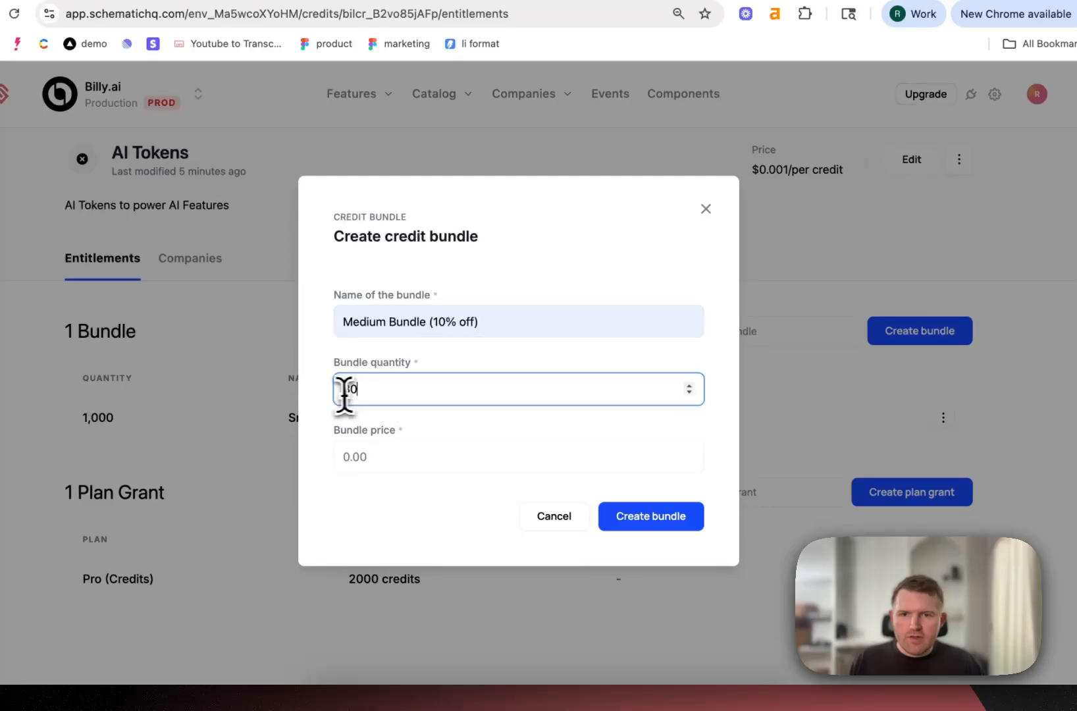
double_click(338, 395)
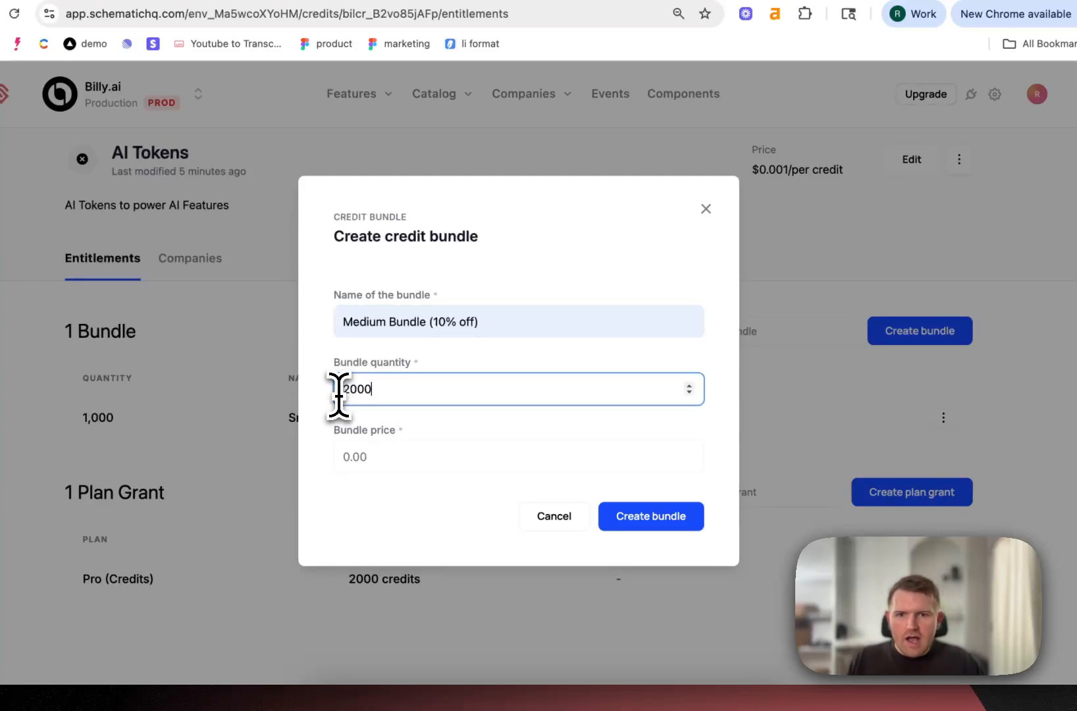
text(2000)
click(381, 455)
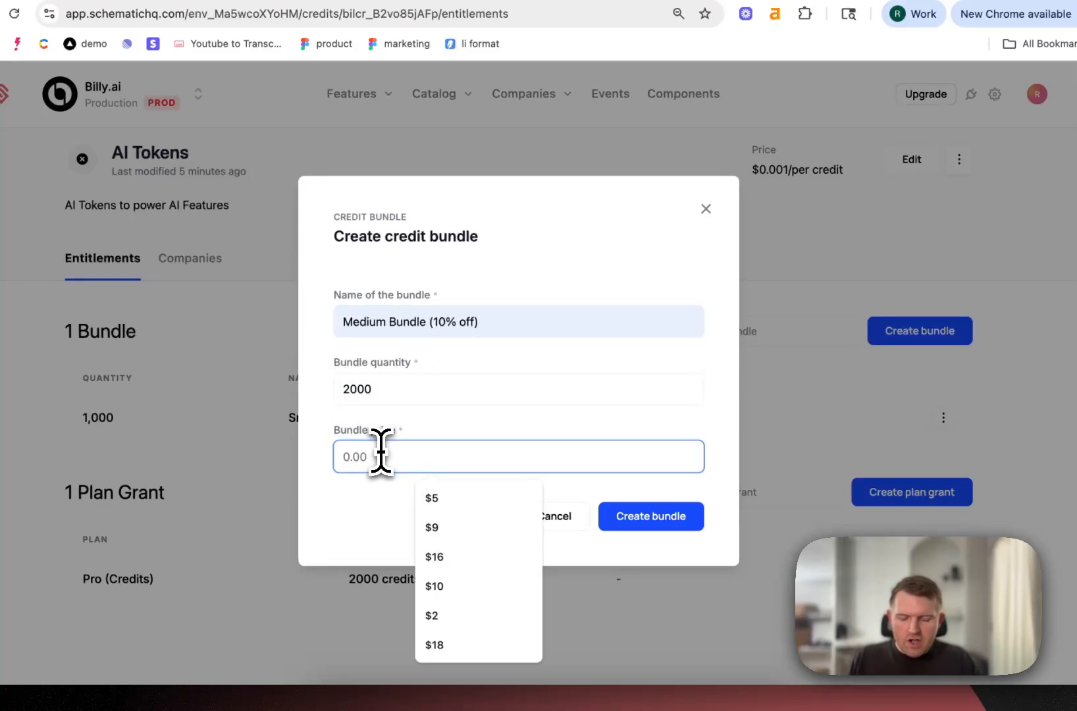
text($18)
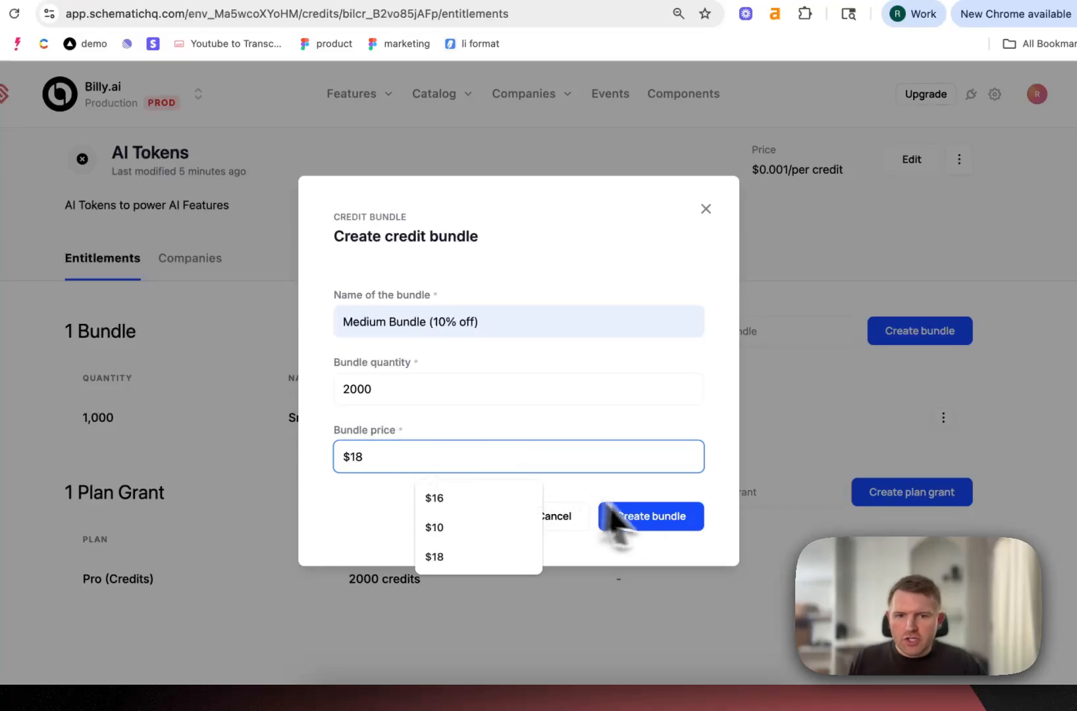
click(665, 523)
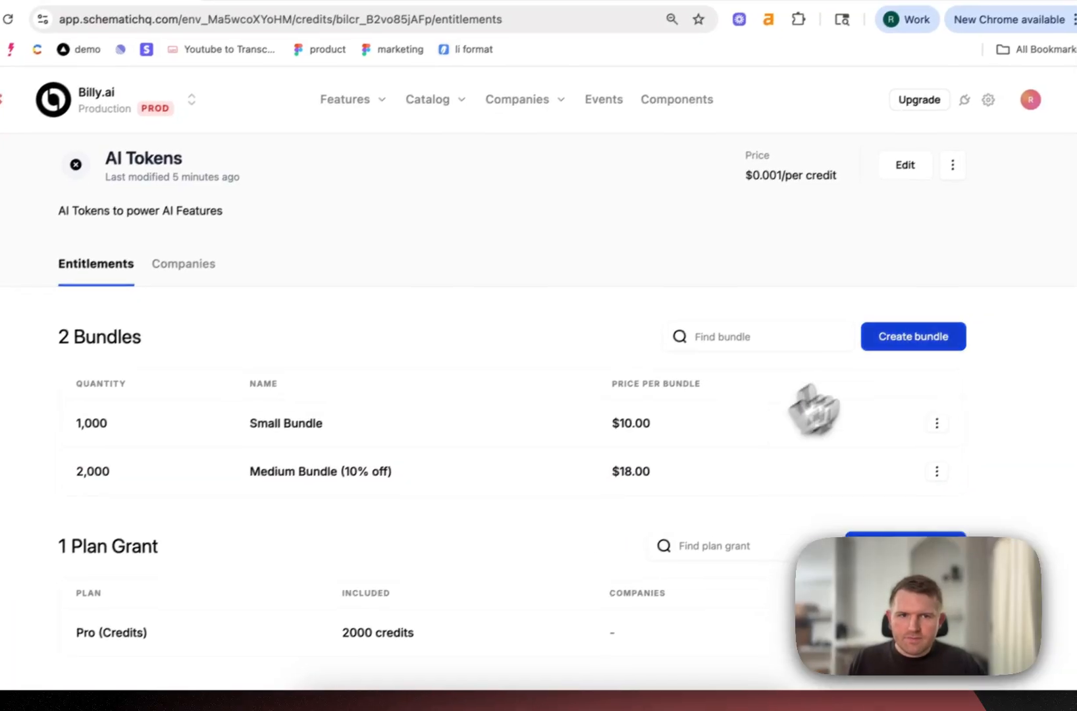
Create a third AI Tokens bundle named Large Bundle (20% off) with a quantity of 4000 and a price of $32
click(915, 335)
click(381, 321)
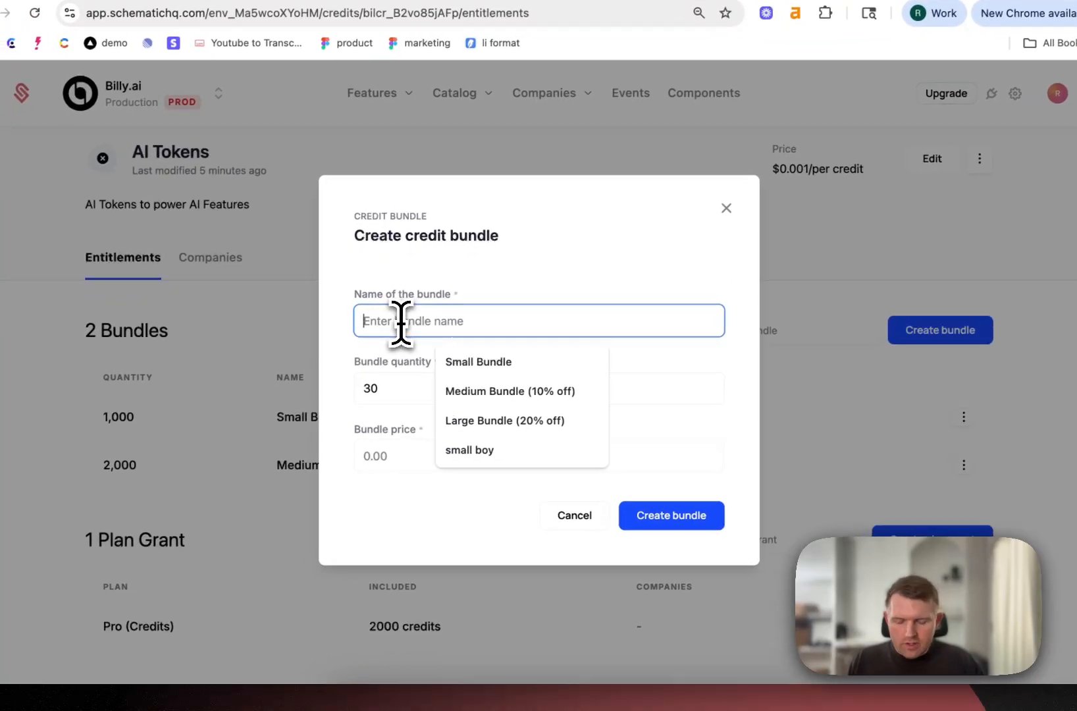
text(L)
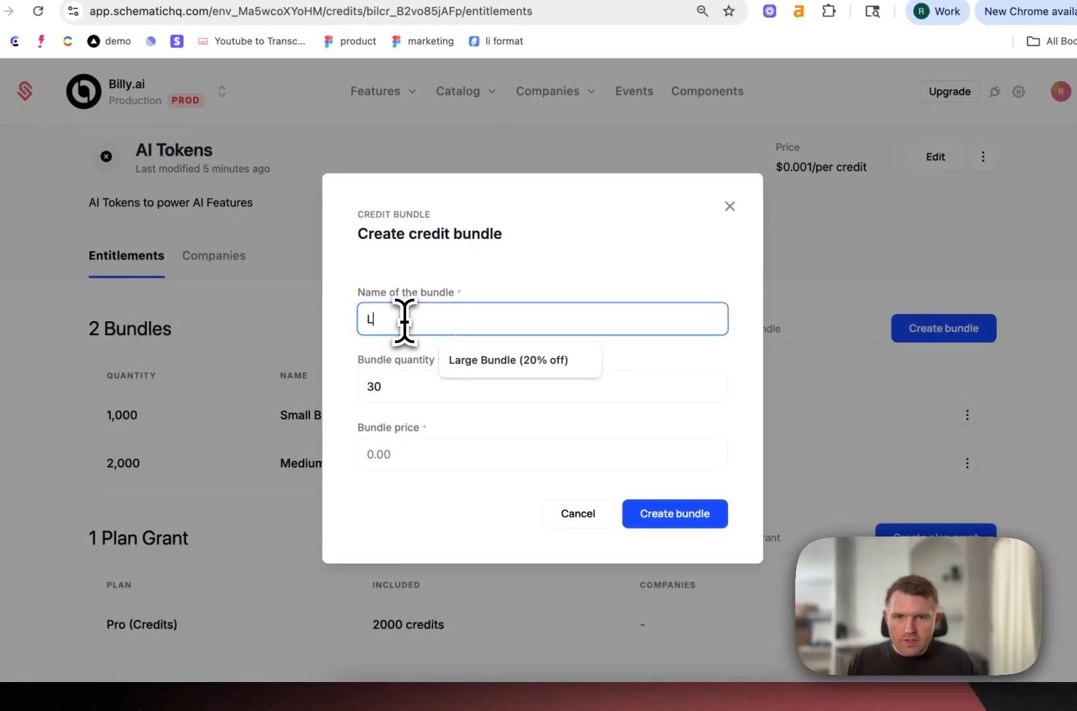
click(513, 361)
click(386, 388)
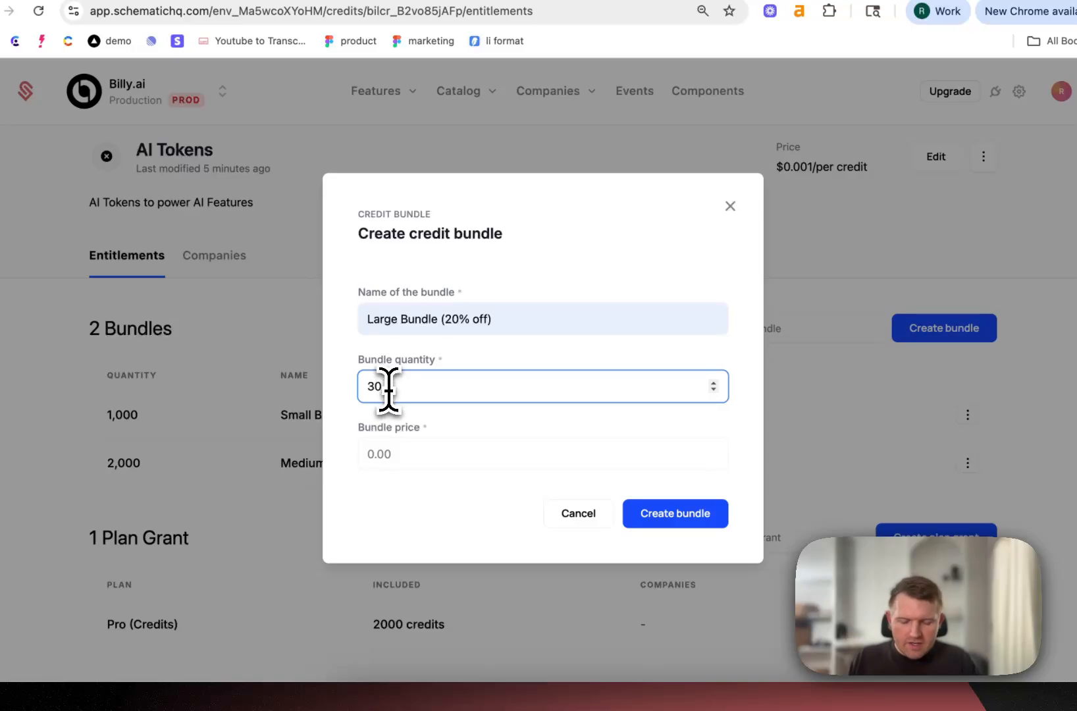
text(4000)
click(450, 454)
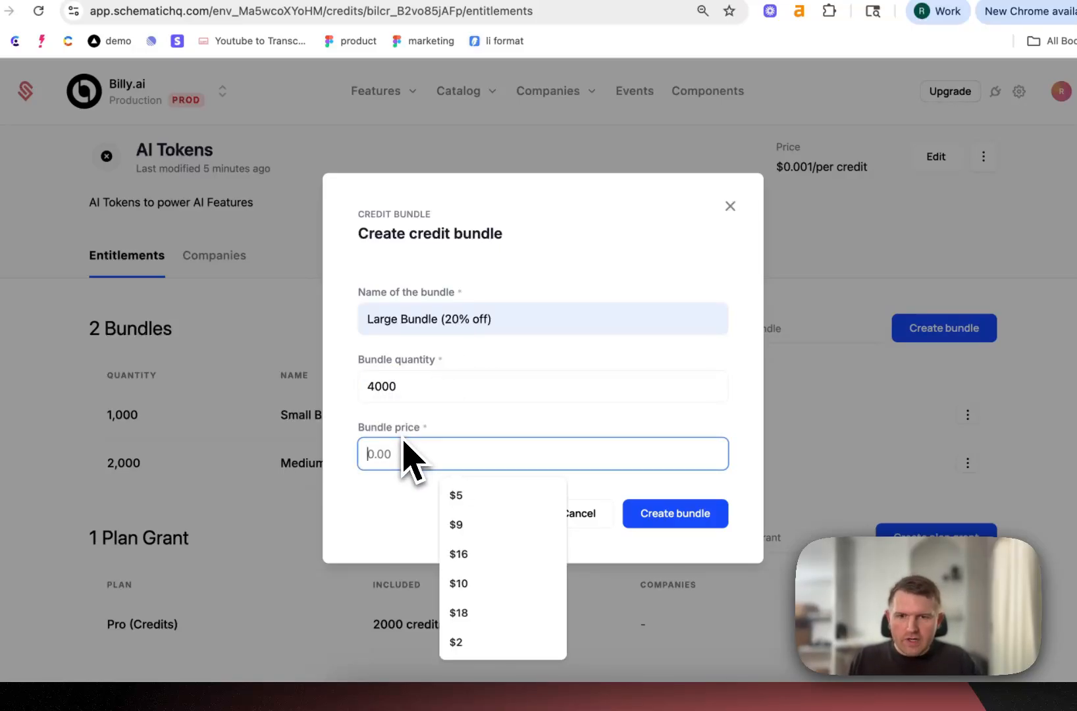
text($32)
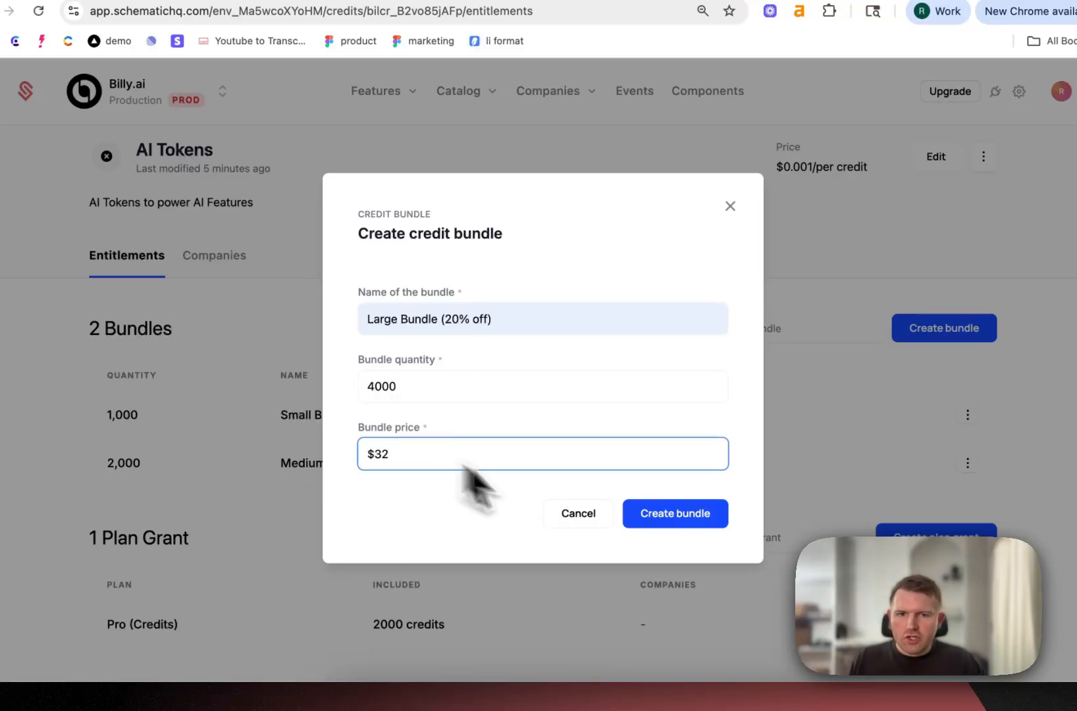
click(675, 514)
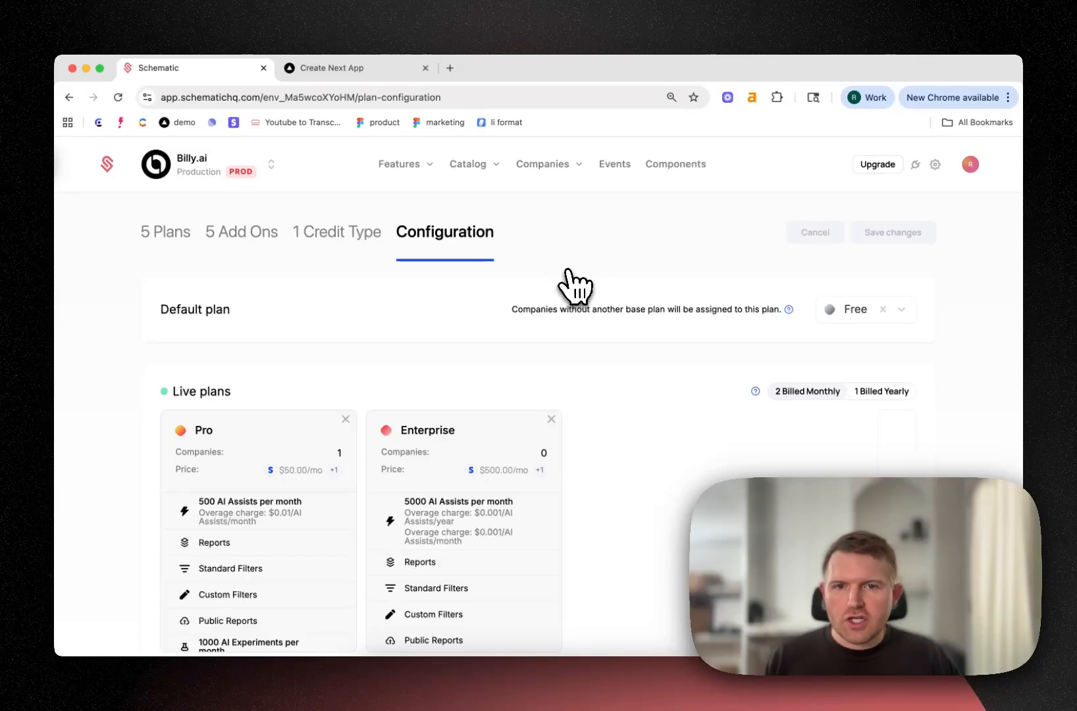
Add the Pro (Credits) plan to the catalog's live plans and place it between Pro and Enterprise
scroll(832, 365, down, 3)
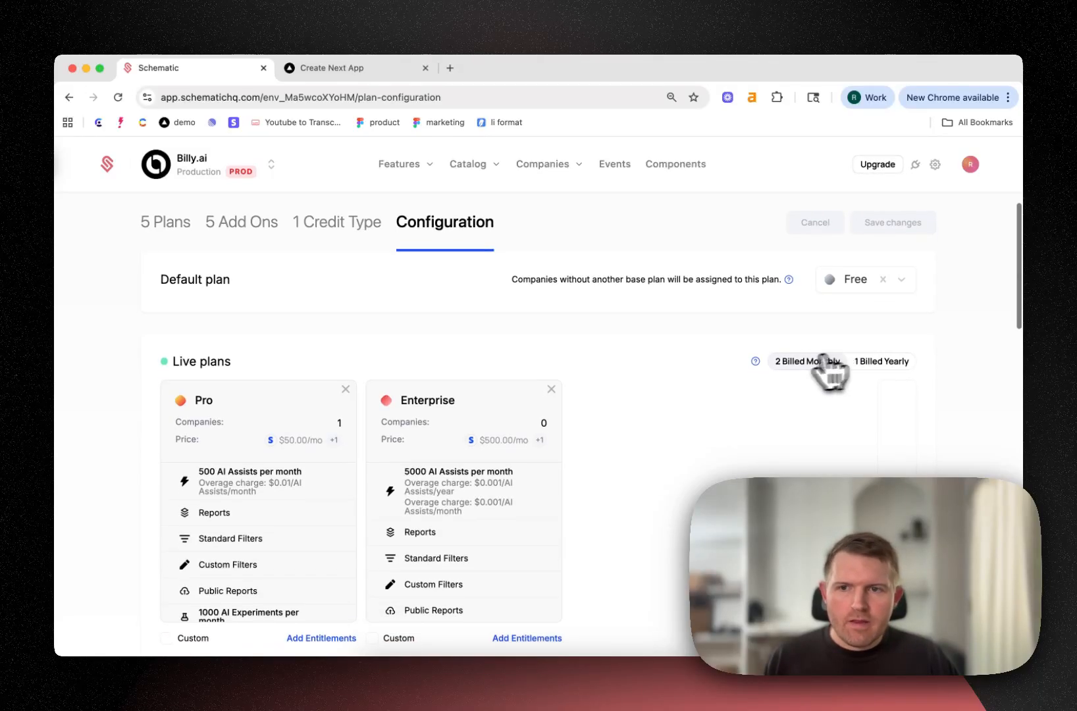
click(896, 428)
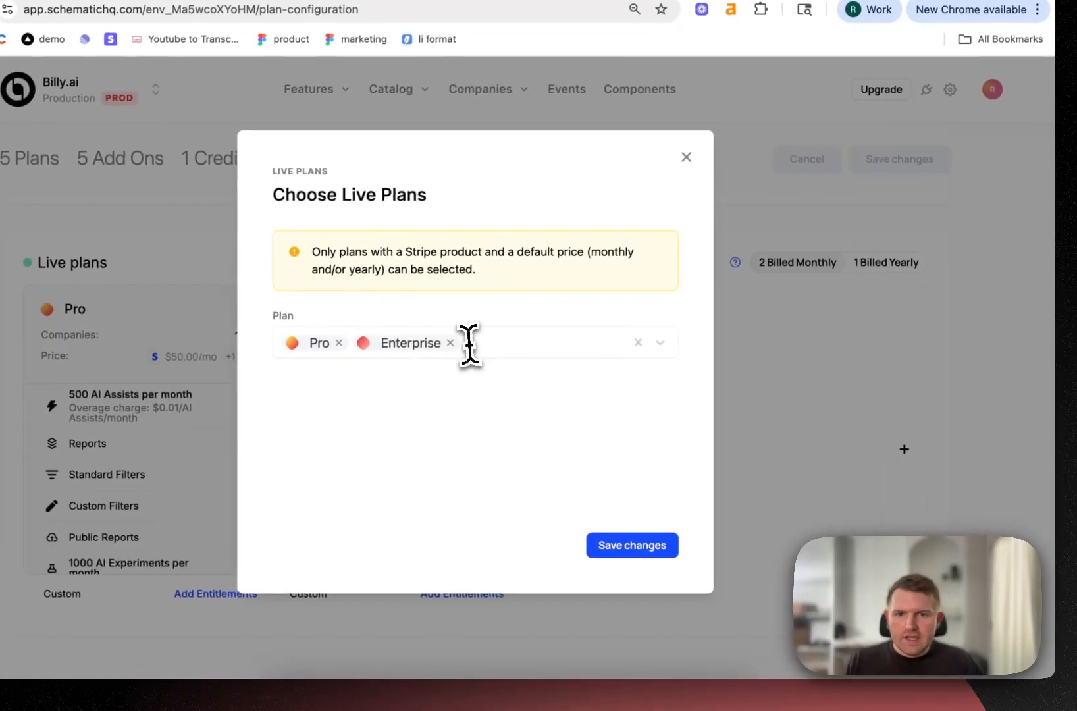
click(533, 376)
click(439, 379)
click(622, 547)
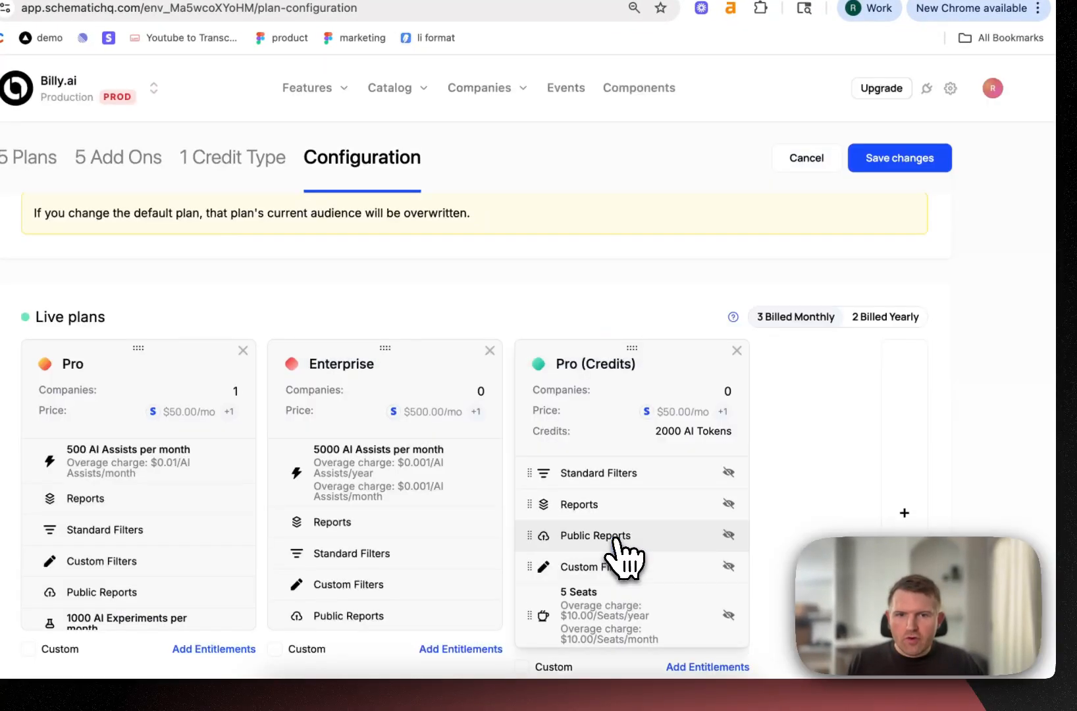
drag(644, 362, 337, 297)
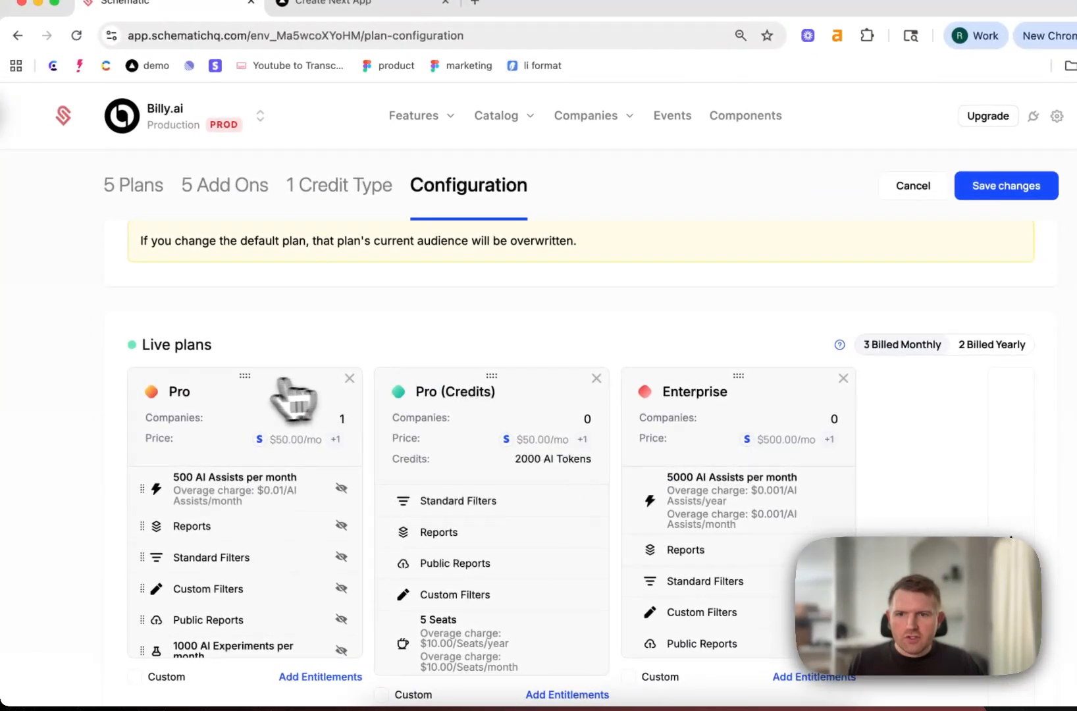
Add Small Bundle, Medium Bundle (10% off) and Large Bundle (20% off) to the live credit bundles and save the catalog configuration
scroll(724, 405, down, 8)
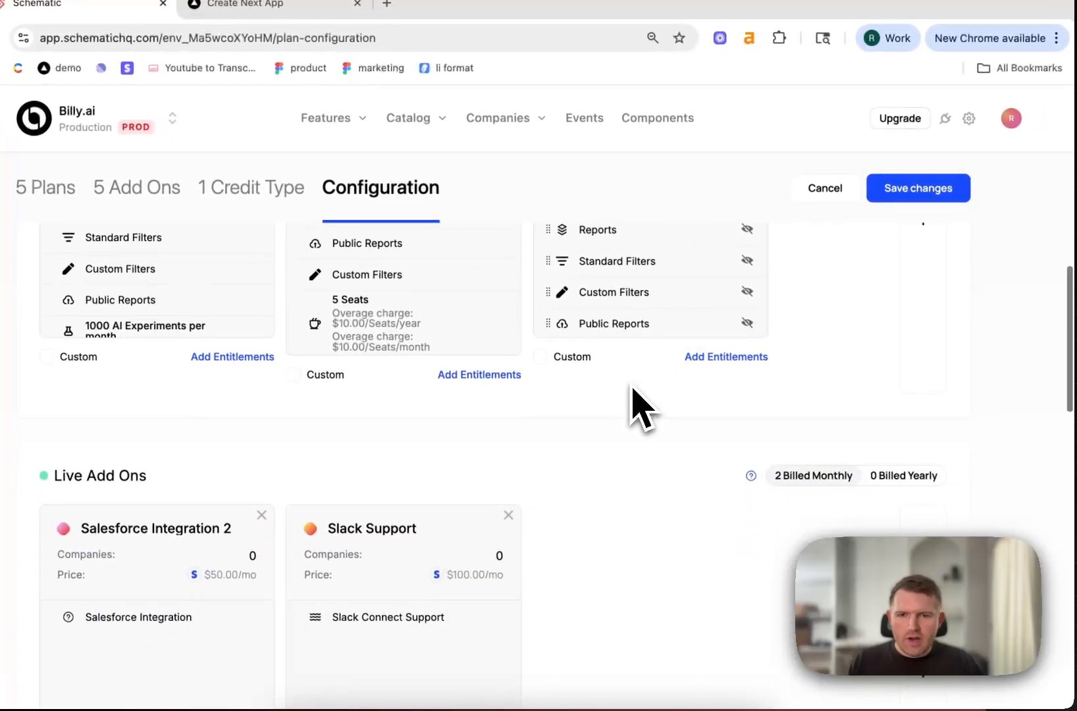
scroll(628, 388, down, 5)
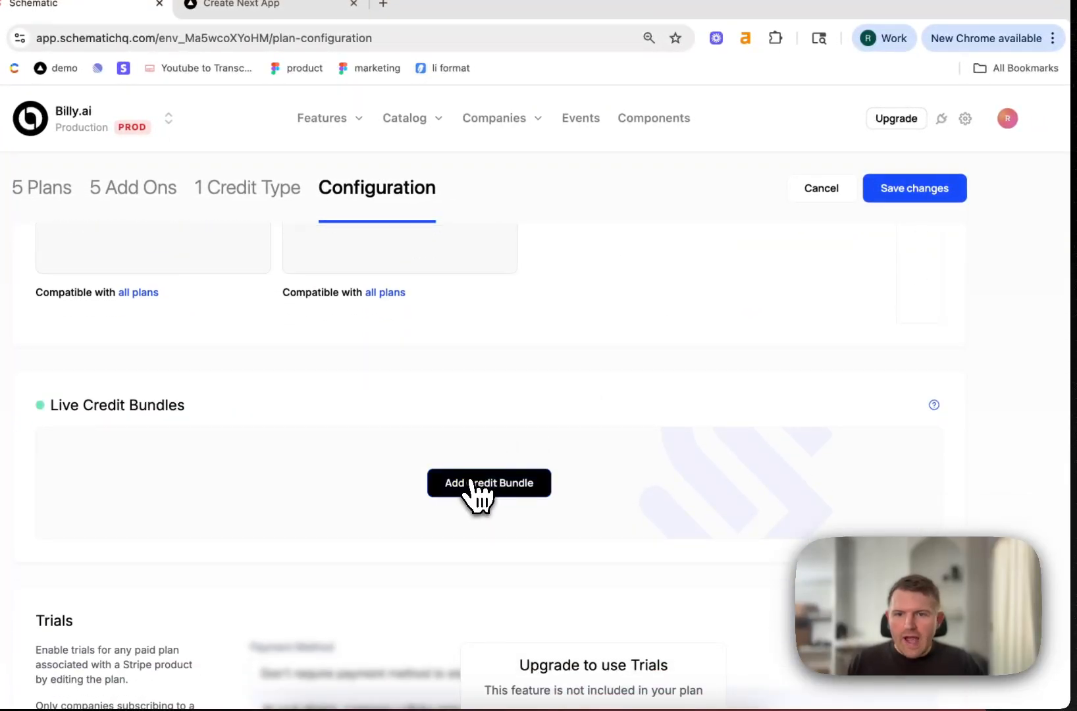
click(480, 485)
click(424, 422)
click(411, 447)
click(456, 421)
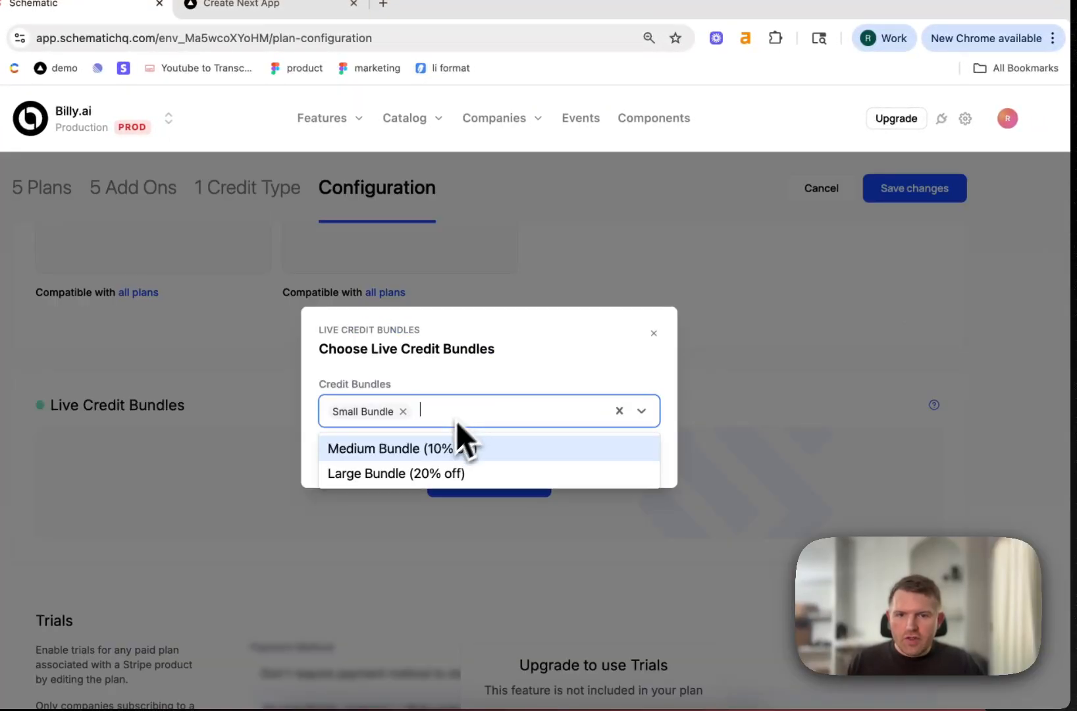
click(434, 448)
click(579, 416)
click(534, 451)
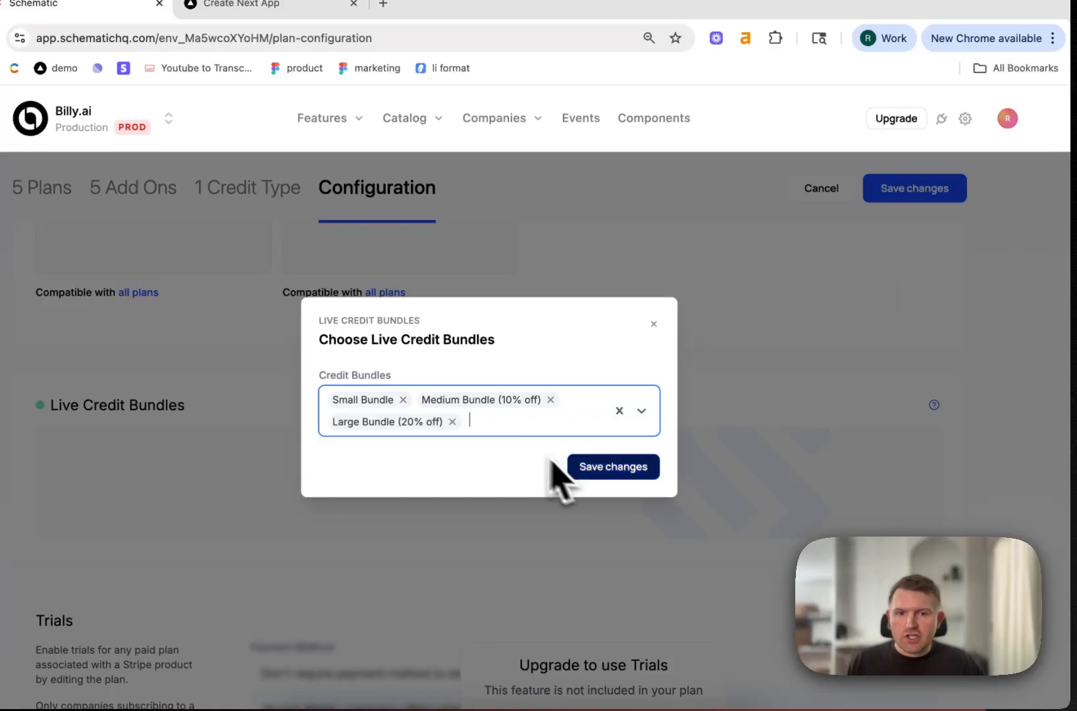
click(598, 468)
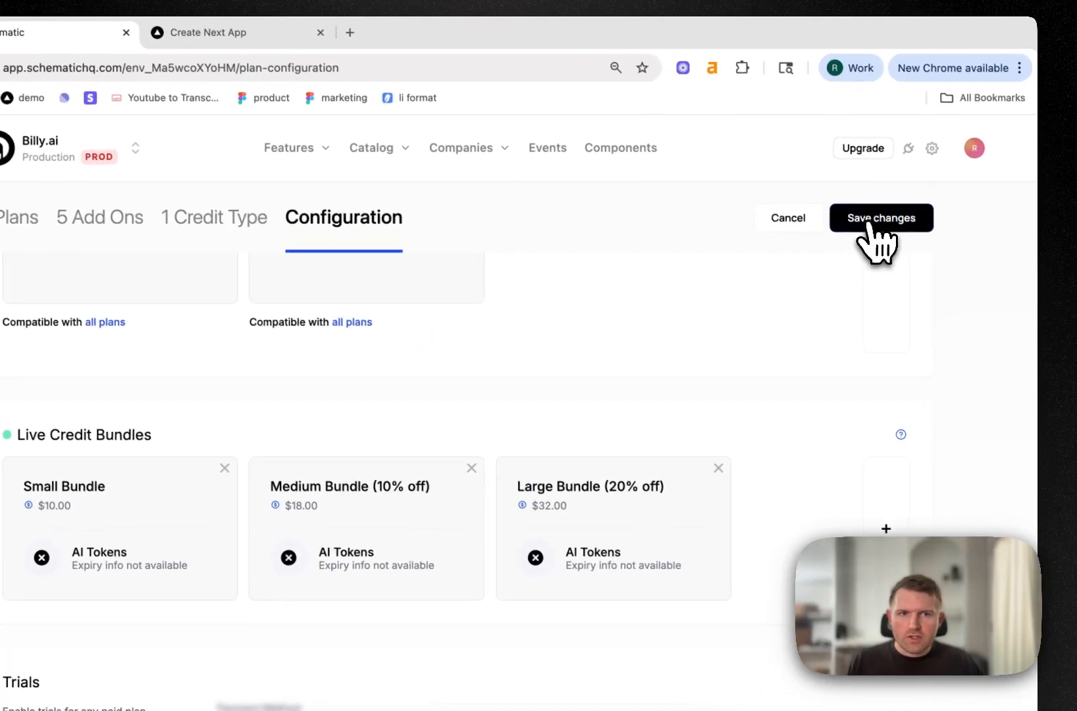
click(862, 224)
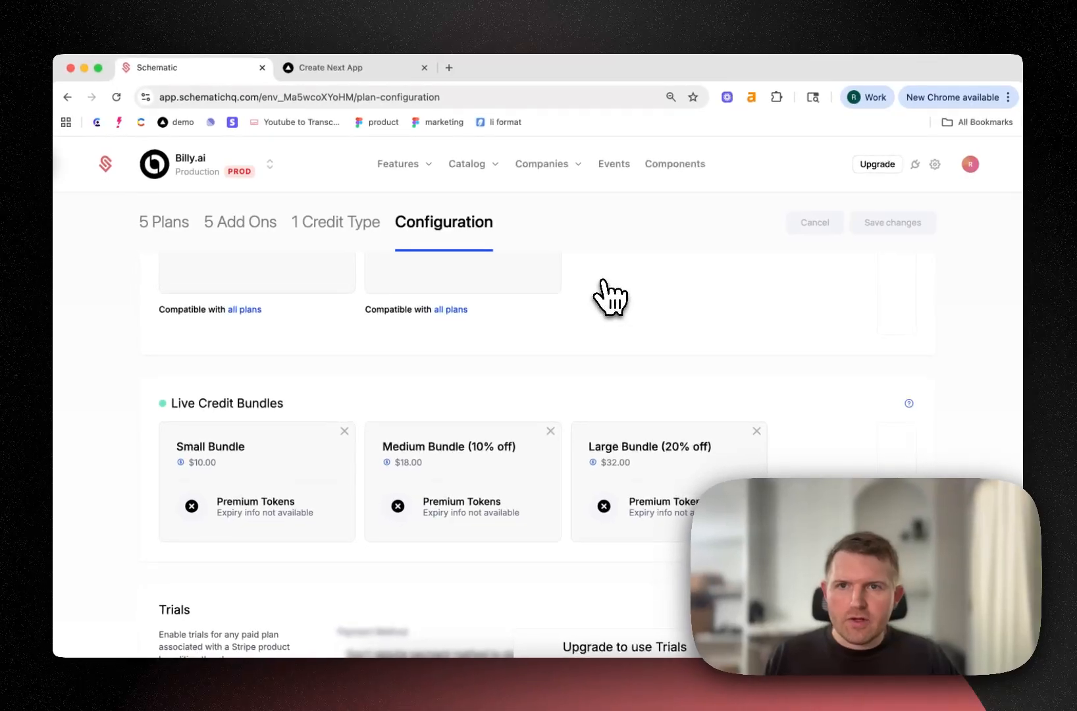
Switch to the Spotify Search app's pricing page at localhost:3000/pricing and choose the Pro (Credits) plan as the new plan
key(ctrl+Tab)
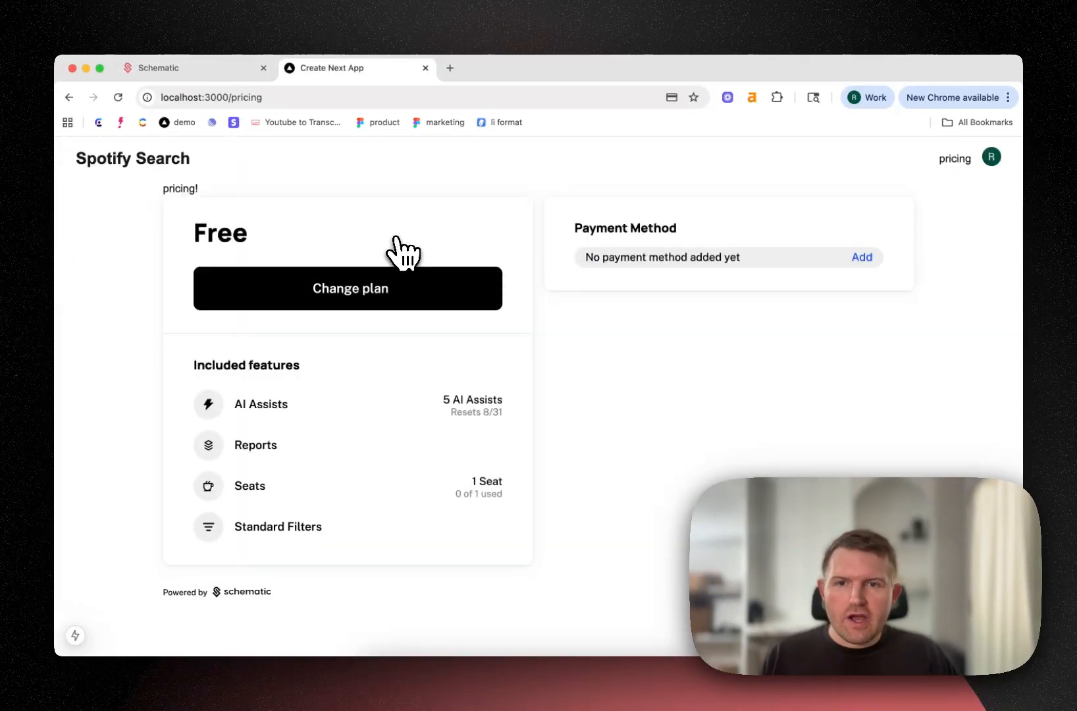
click(398, 289)
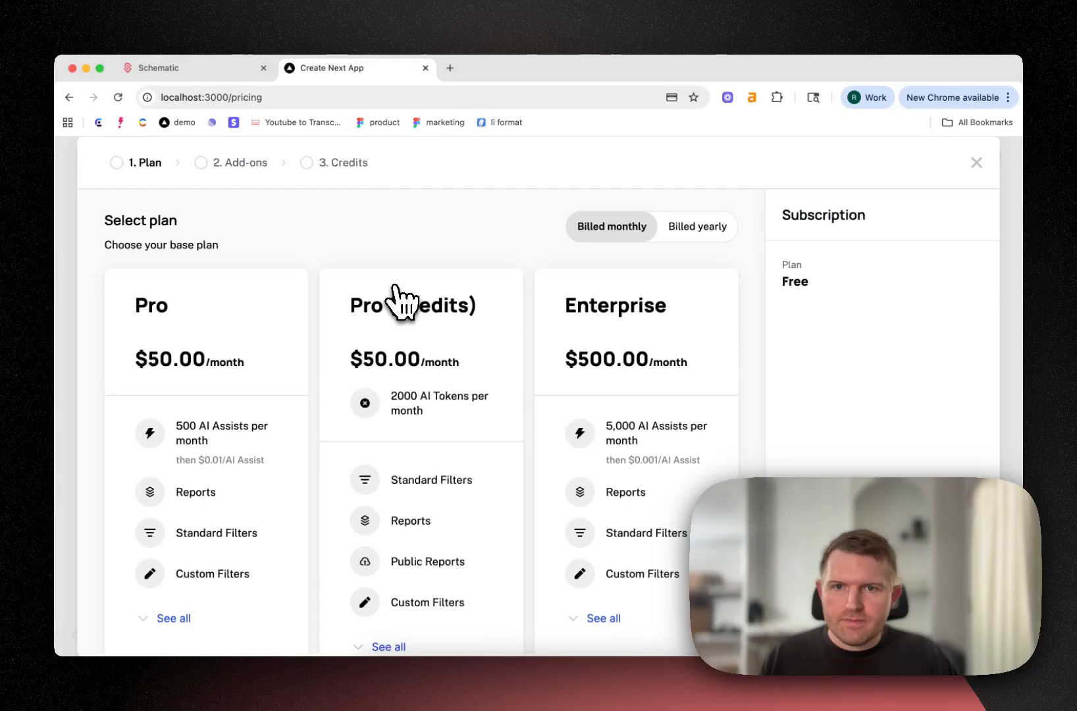
scroll(388, 289, down, 3)
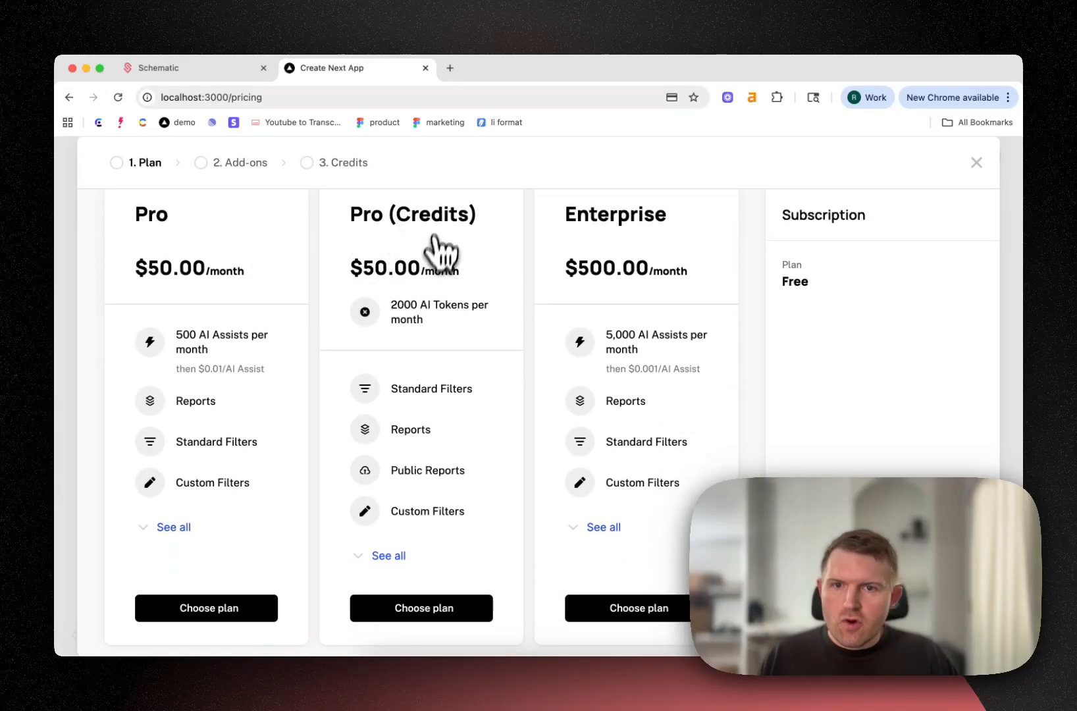
scroll(421, 290, down, 1)
click(379, 608)
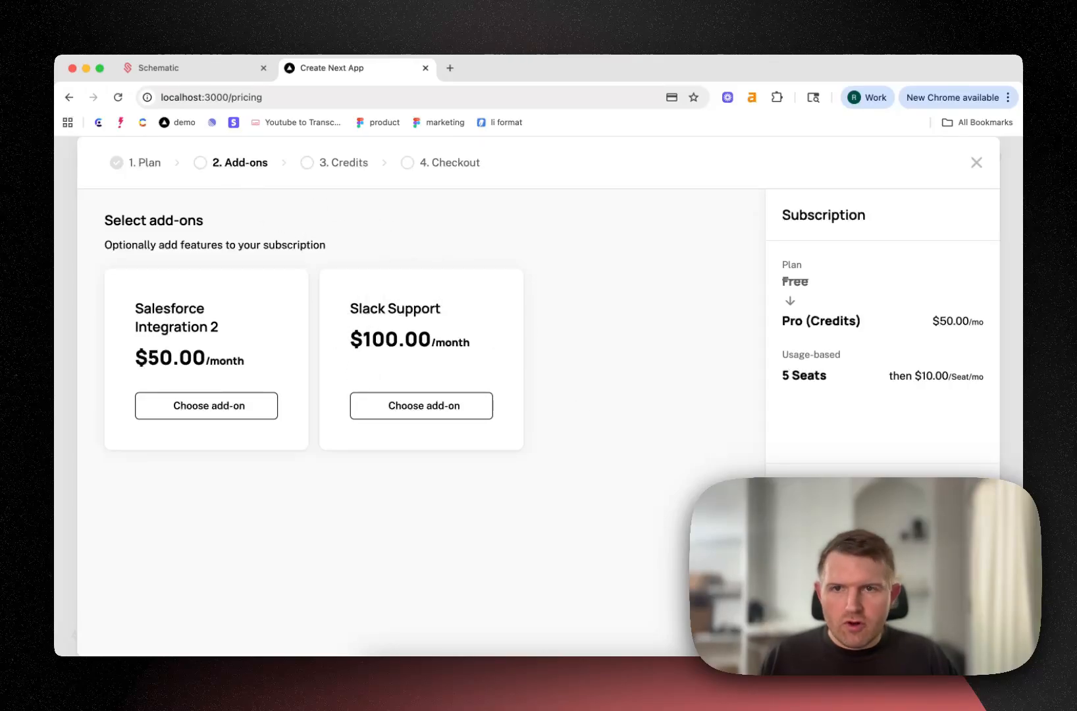
Skip the add-ons, set Medium Bundle (10% off) and Large Bundle (20% off) to a quantity of 1 each, and complete the checkout
click(881, 579)
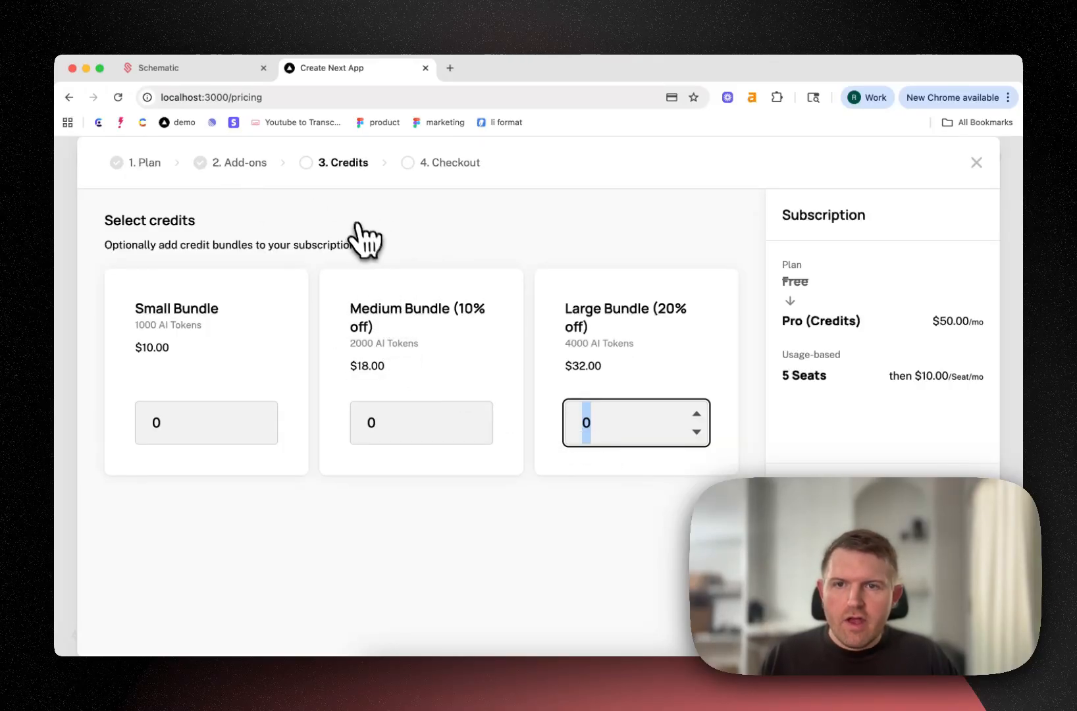
click(525, 343)
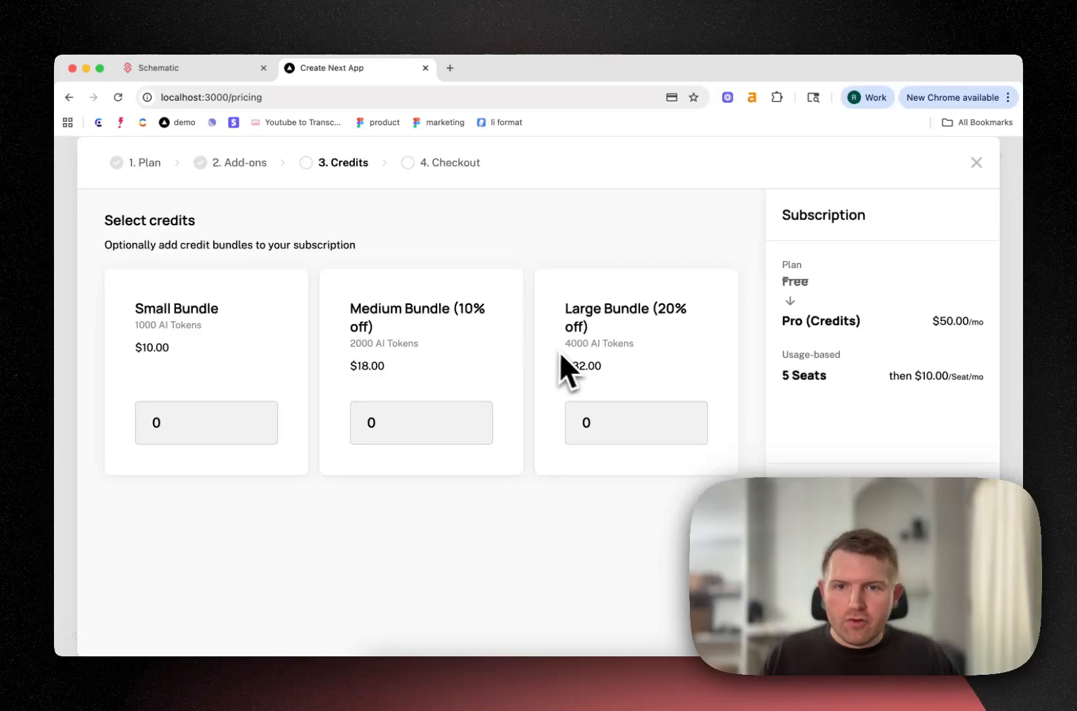
double_click(370, 422)
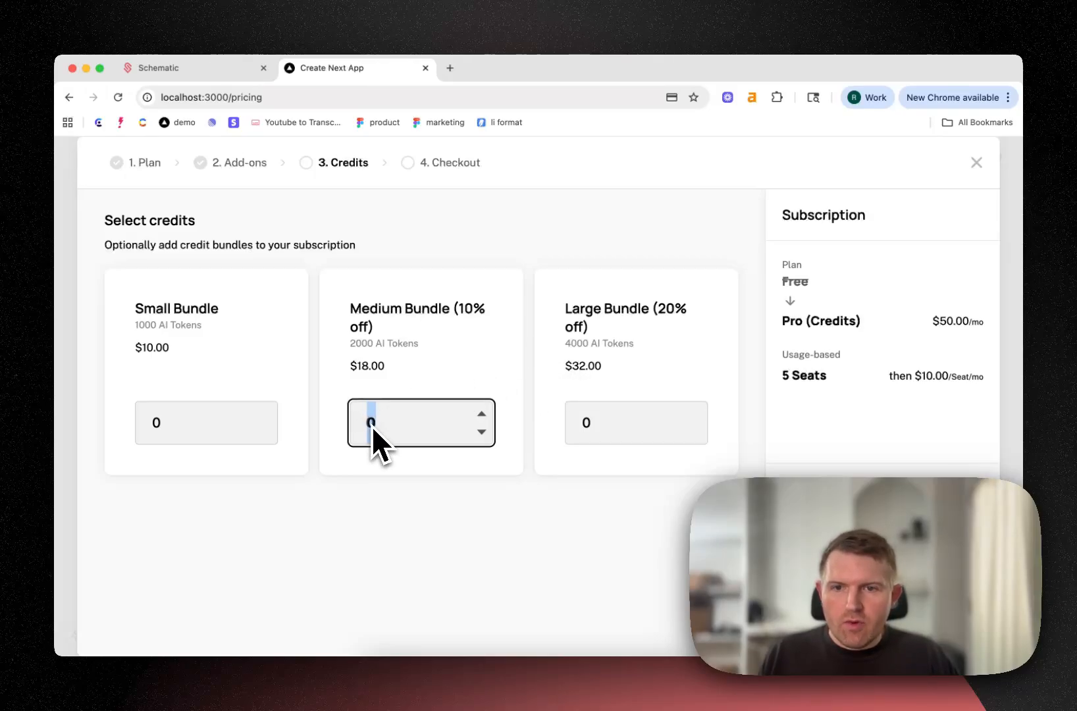
text(1)
double_click(593, 418)
text(1)
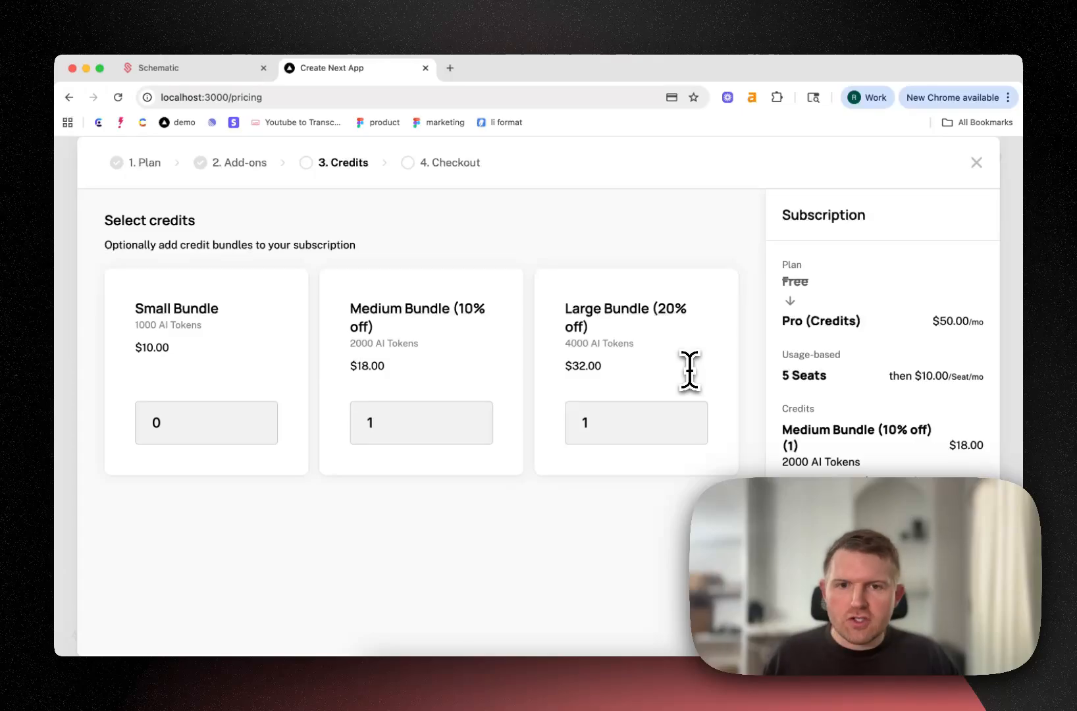
scroll(894, 383, down, 2)
click(881, 609)
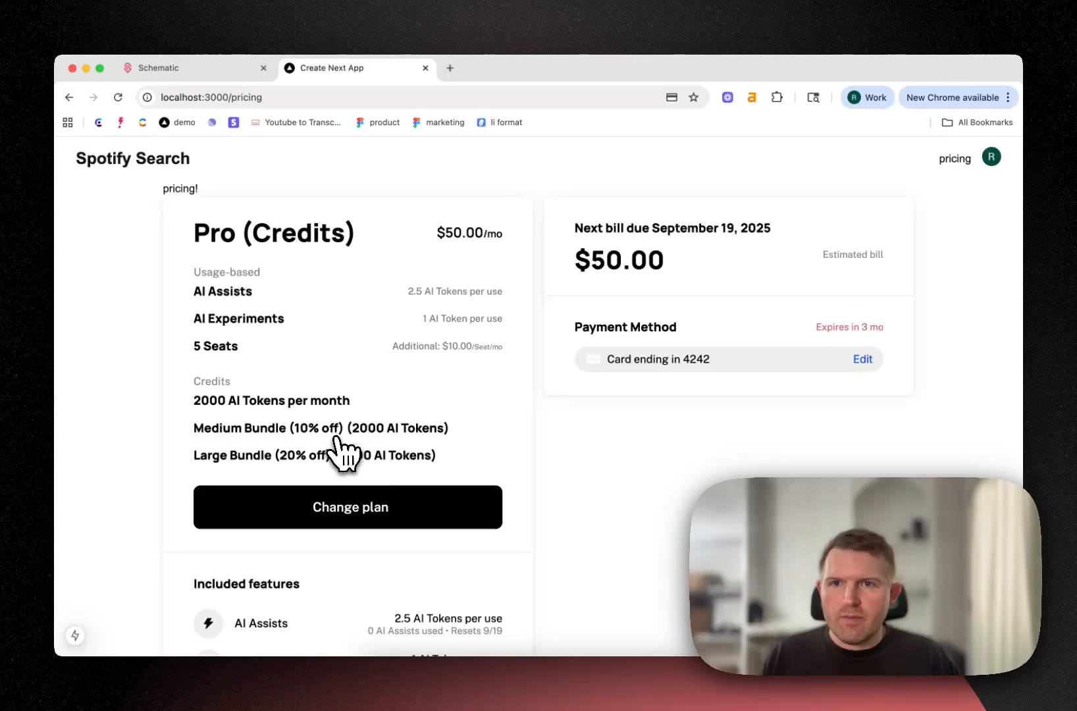
Switch to Schematic and, in the entitlements of Eliza's Envelopes, create a credit grant of 1000 AI Tokens with the reason Free, promotional credit
key(ctrl+shift+Tab)
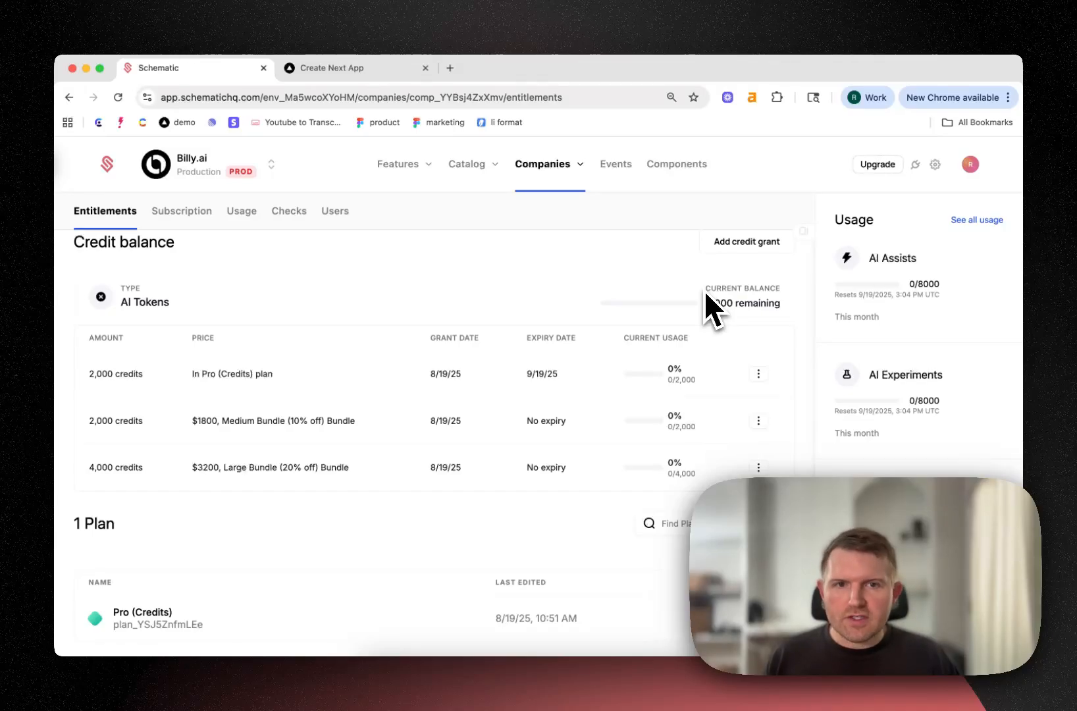
click(730, 244)
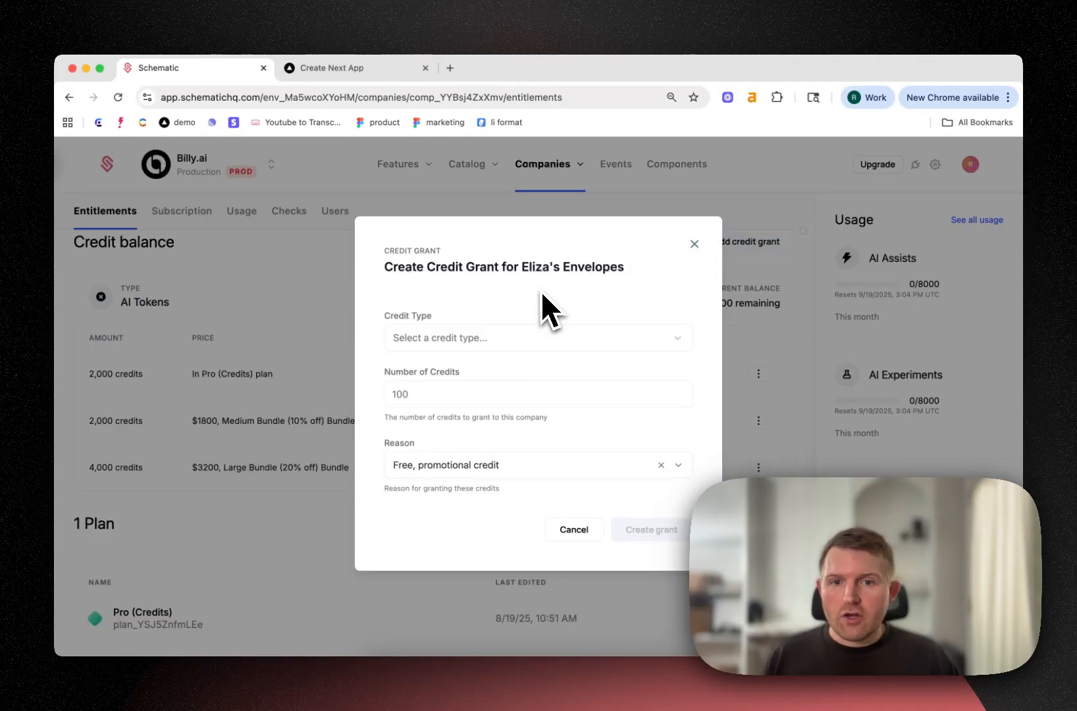
click(495, 338)
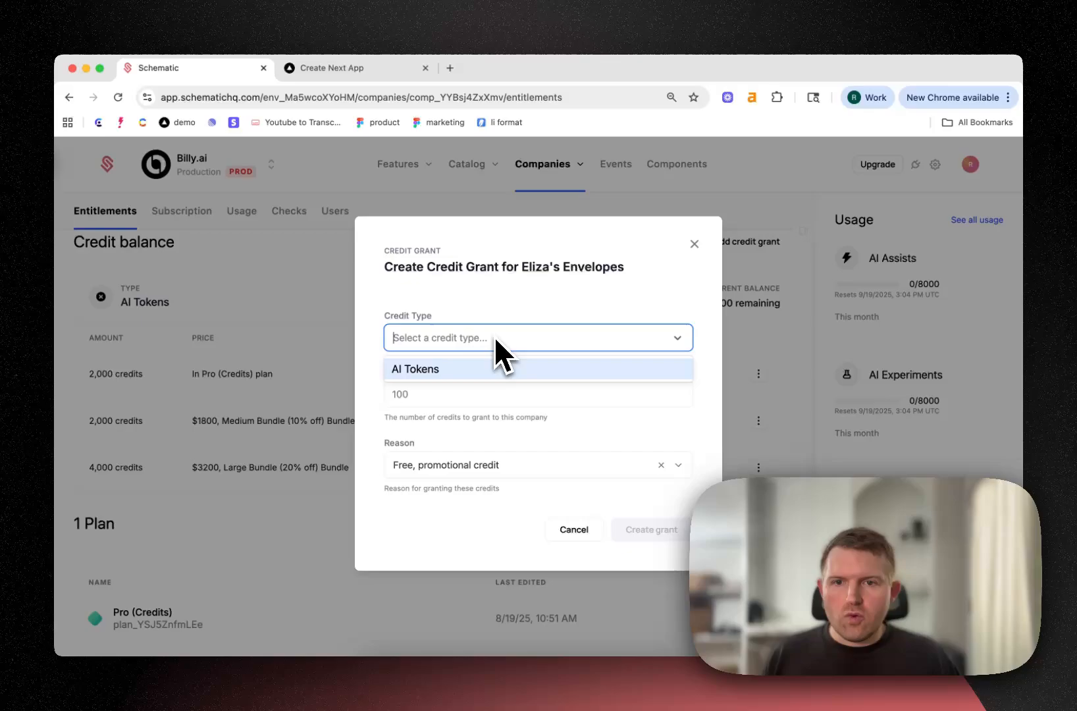
click(455, 371)
click(440, 394)
text(1000)
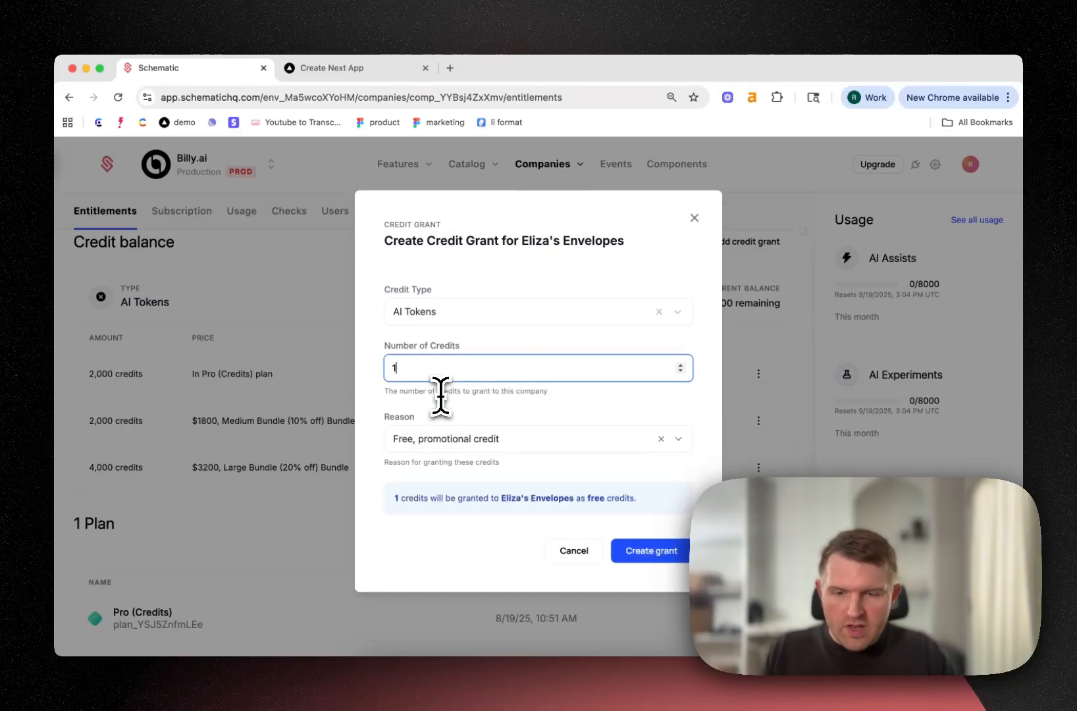
click(460, 436)
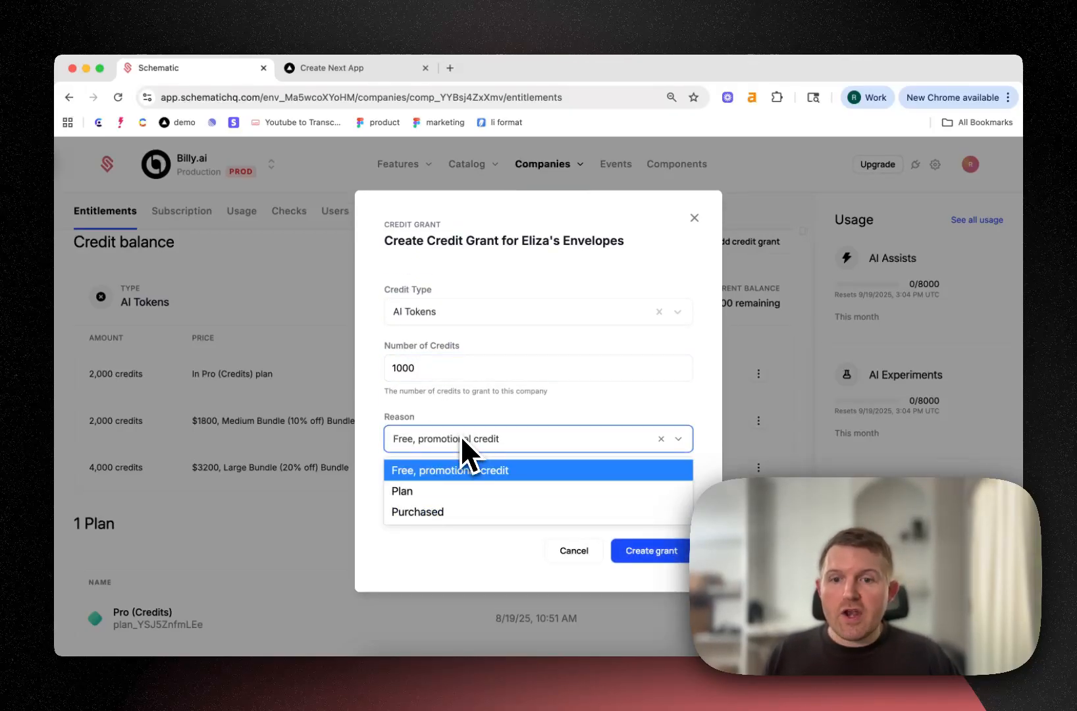
click(443, 476)
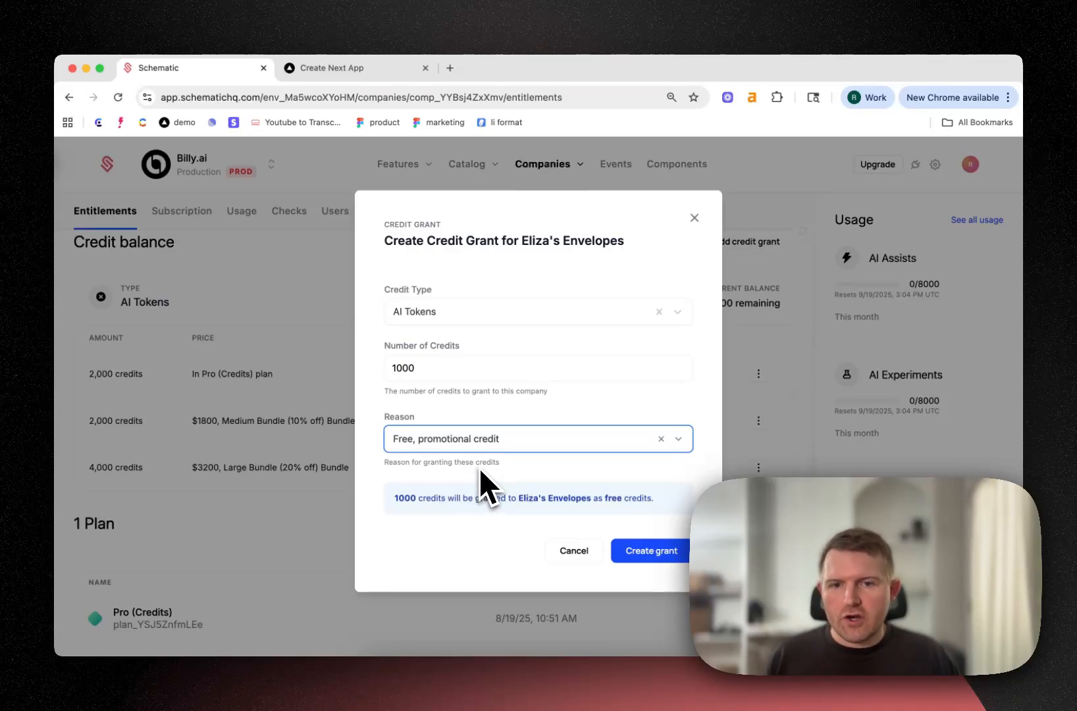
click(645, 556)
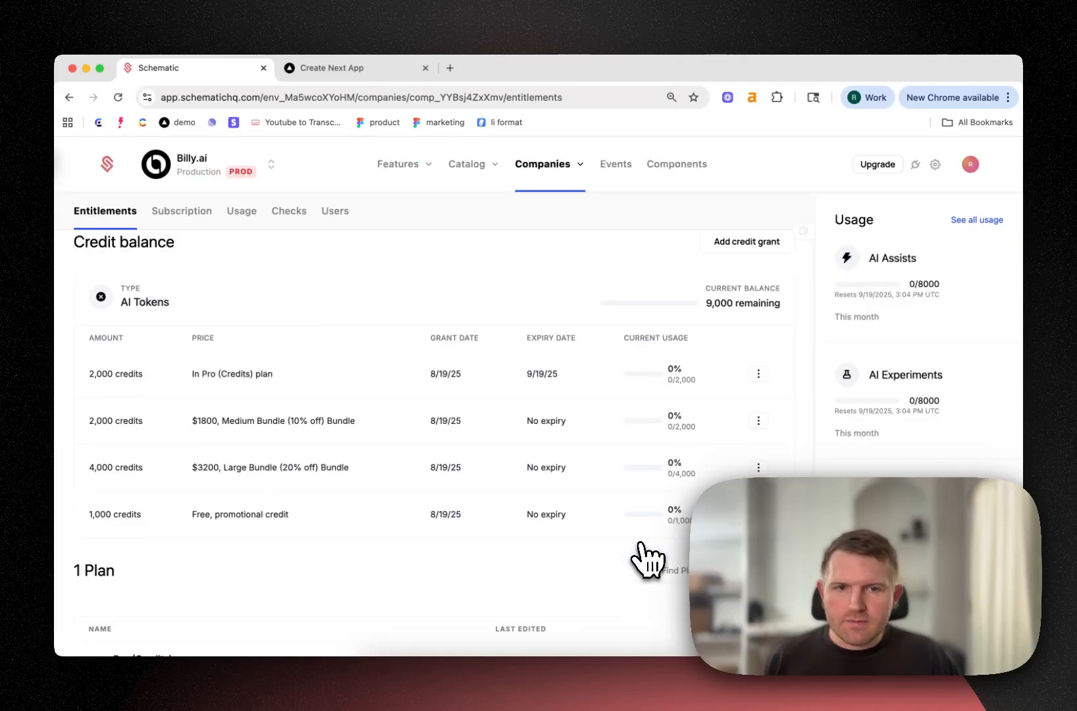